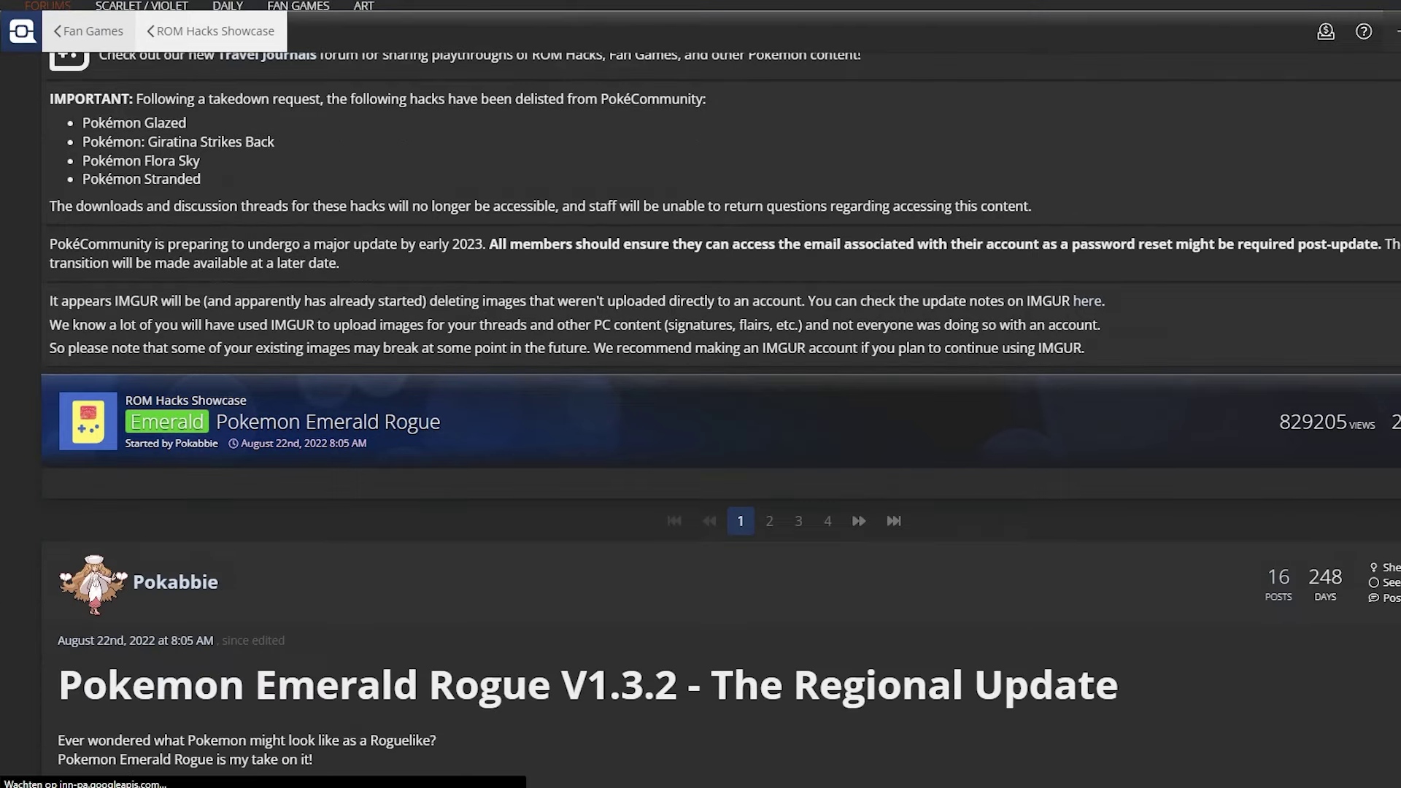
- Scroll down through the pages to browse the Pokemon Renegade Platinum information
{"action": "scroll", "coordinate": [701, 438], "scroll_direction": "down", "scroll_amount": 2}
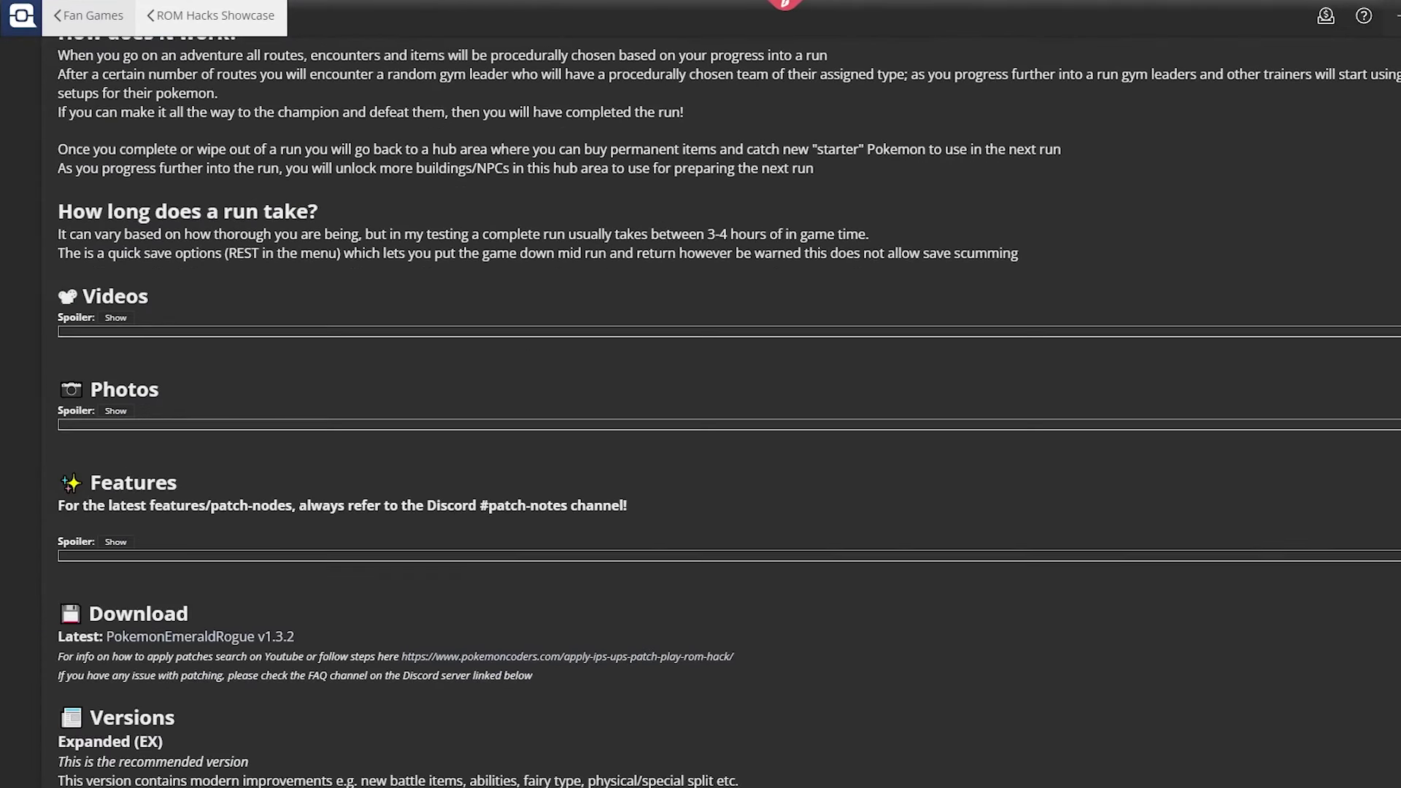
{"action": "scroll", "coordinate": [701, 408], "scroll_direction": "down", "scroll_amount": 3}
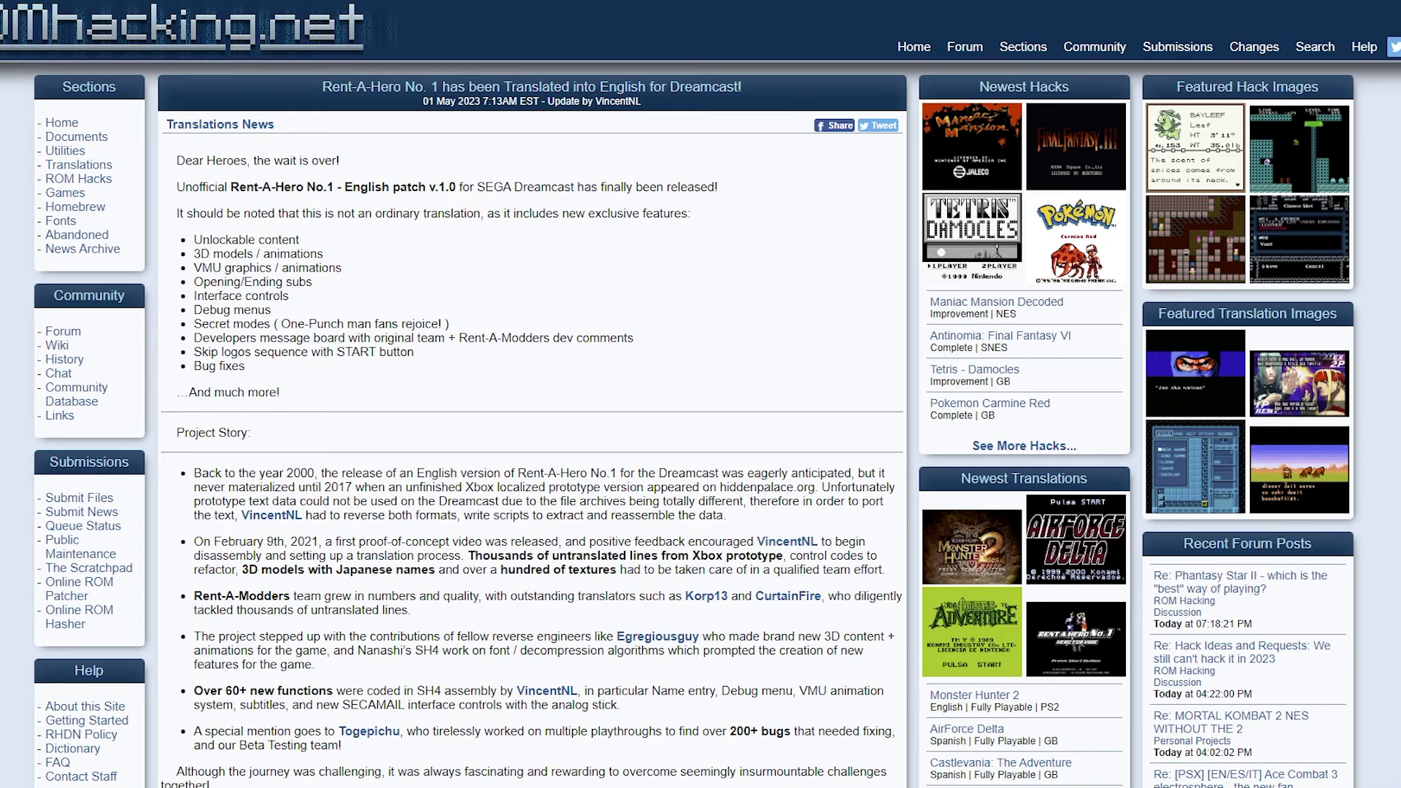
{"action": "scroll", "coordinate": [532, 394], "scroll_direction": "down", "scroll_amount": 5}
{"action": "scroll", "coordinate": [533, 394], "scroll_direction": "down", "scroll_amount": 5}
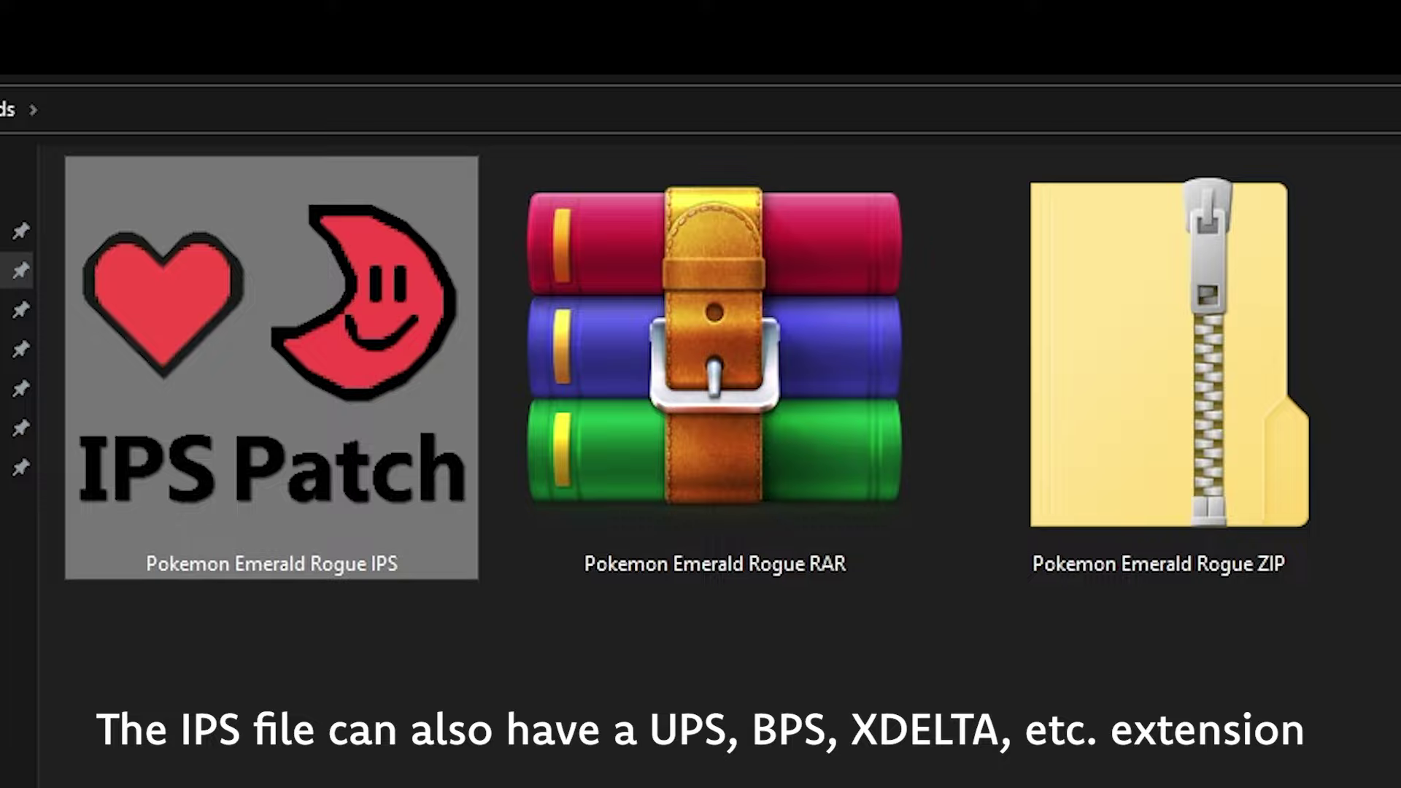
- Copy the Pokemon Emerald Rogue IPS patch from inside the ZIP and paste it into Downloads
{"action": "left_click", "coordinate": [1168, 365]}
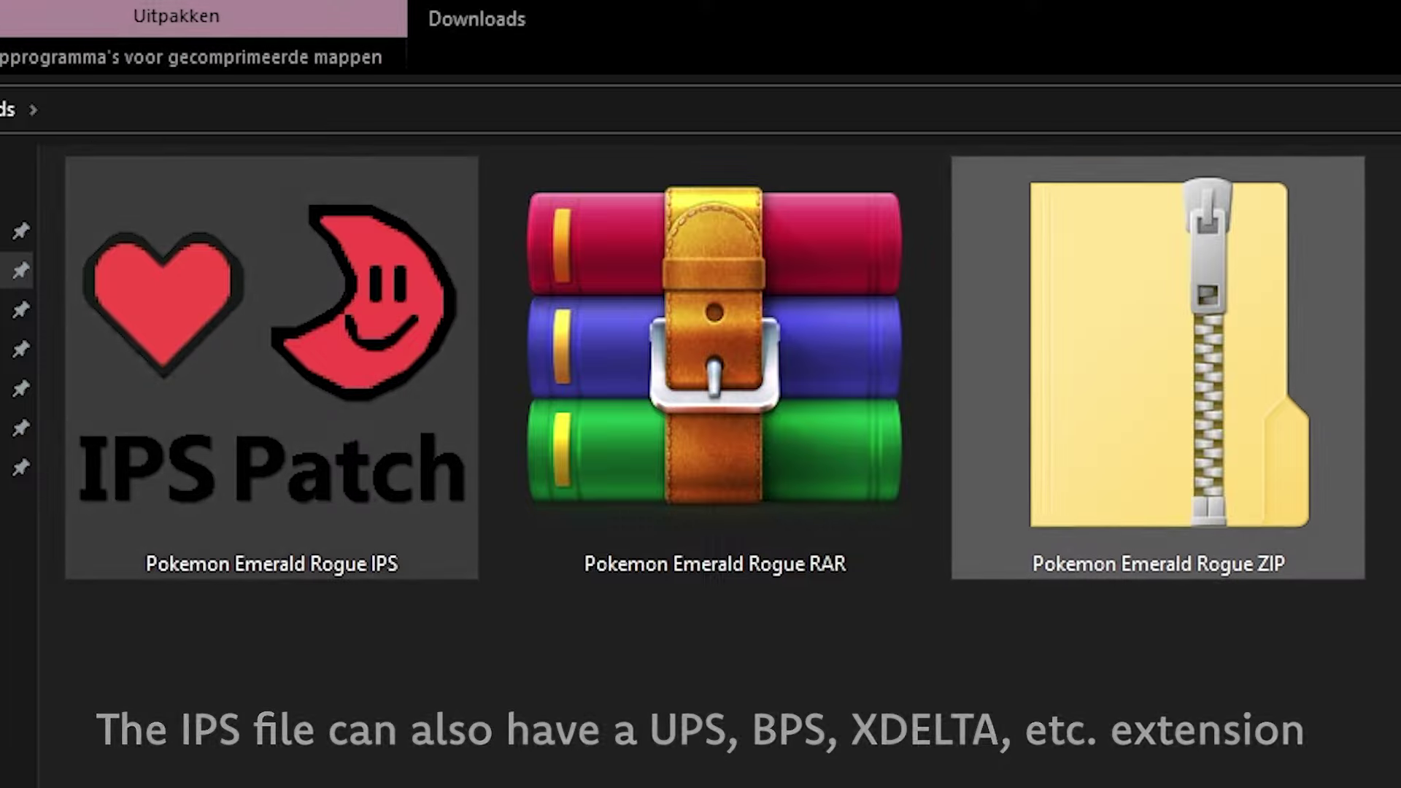
{"action": "left_click", "coordinate": [715, 365]}
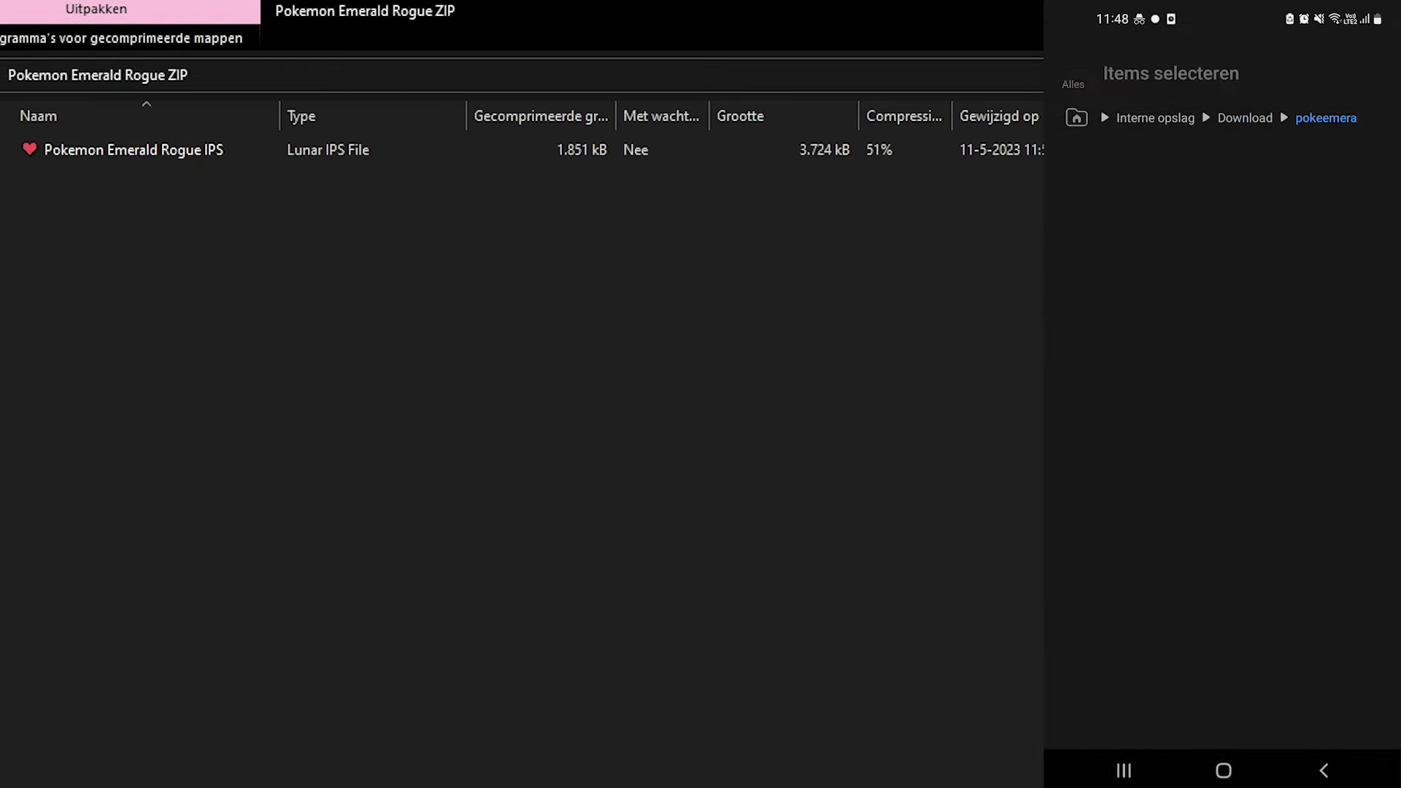
{"action": "left_click", "coordinate": [1073, 254]}
{"action": "right_click", "coordinate": [193, 149]}
{"action": "left_click", "coordinate": [1301, 723]}
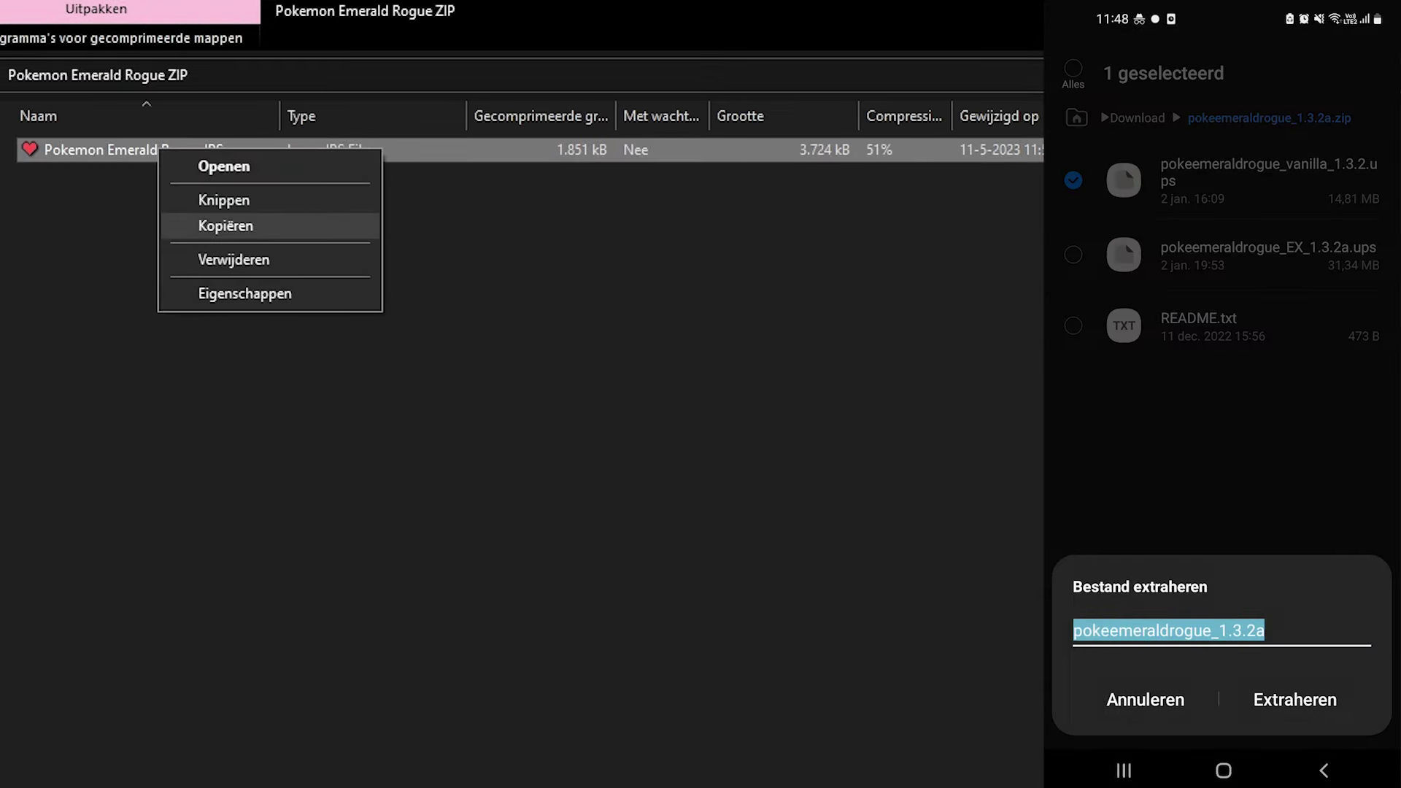
{"action": "left_click", "coordinate": [225, 225]}
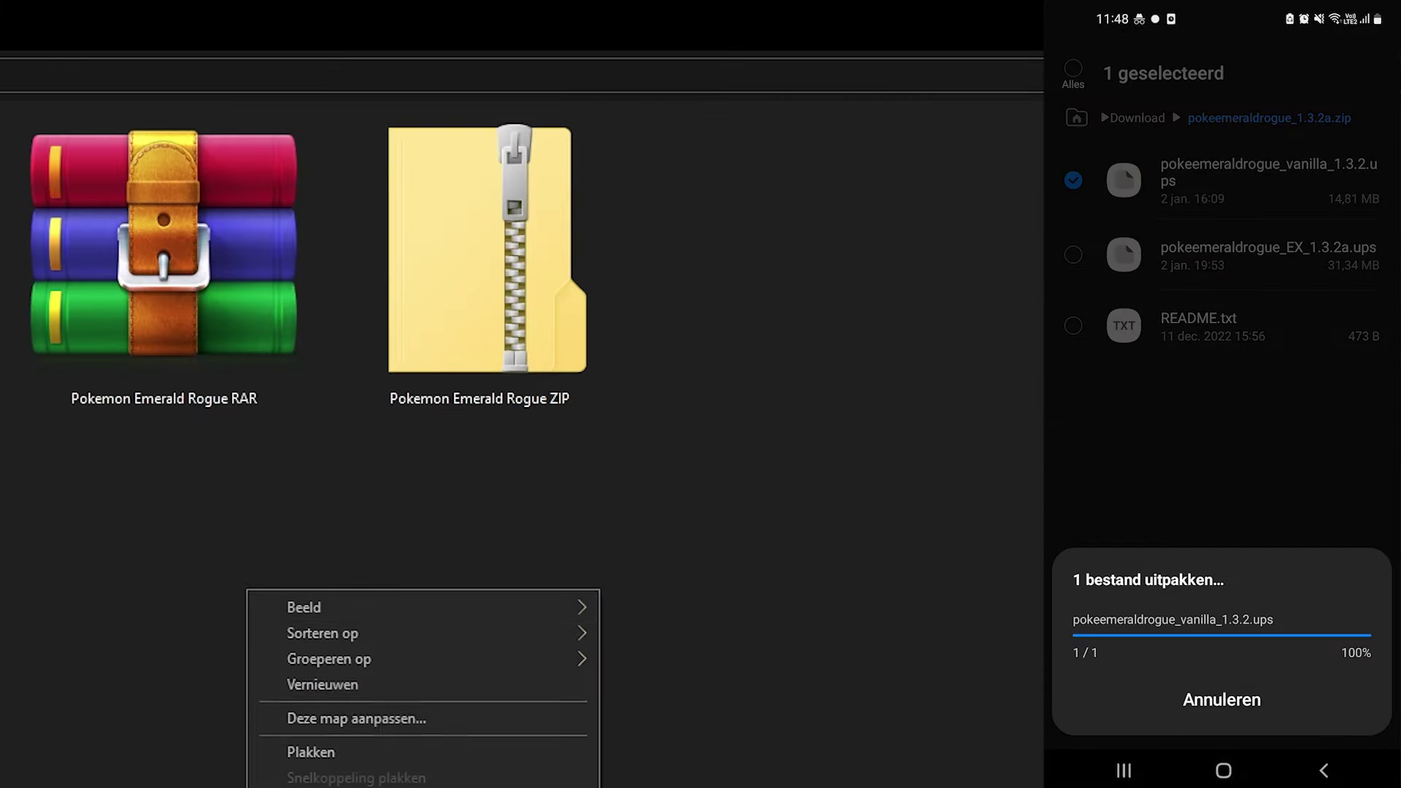
{"action": "left_click", "coordinate": [311, 752]}
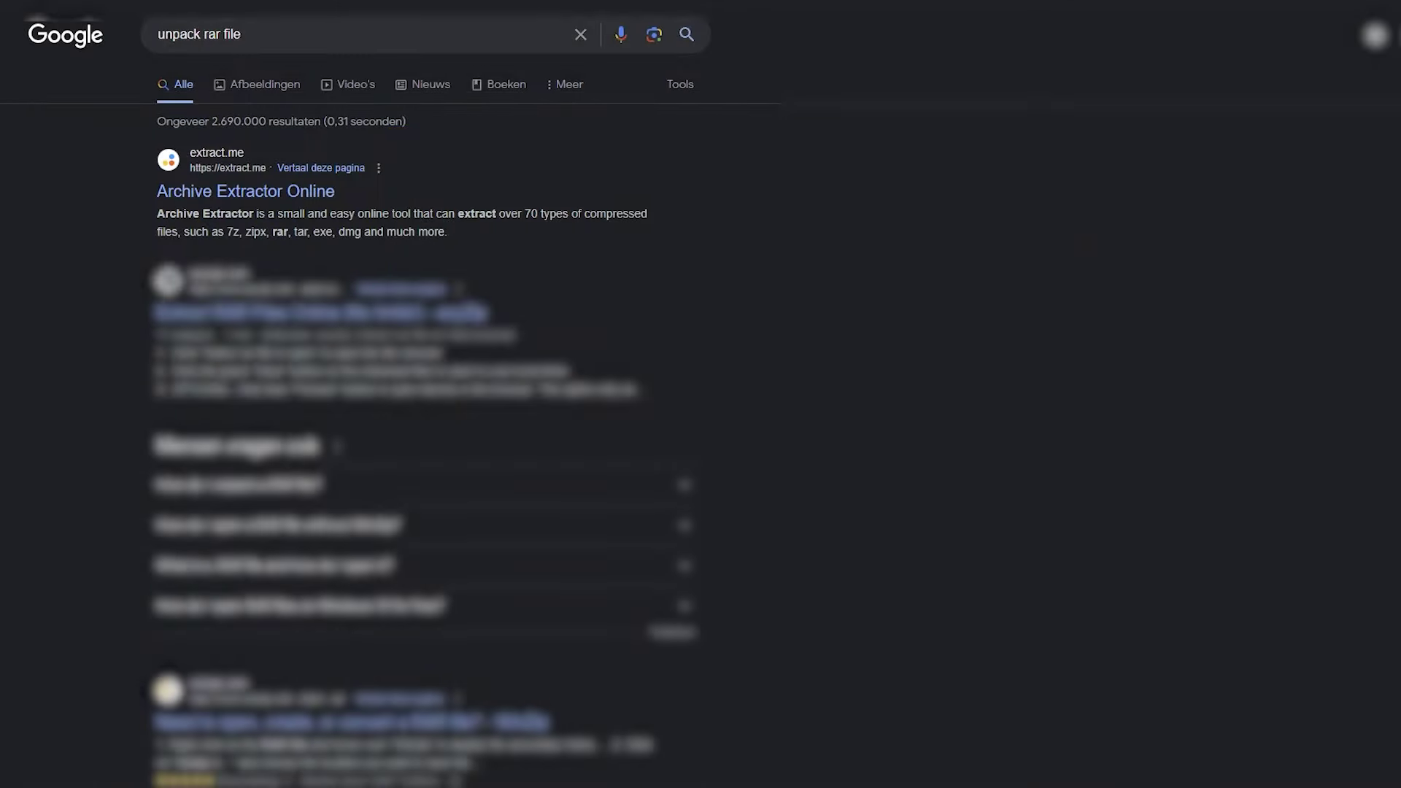
- Upload the Emerald Rogue RAR to Archive Extractor Online and download Pokemon Emerald Rogue IPS.ips
{"action": "left_click", "coordinate": [246, 191]}
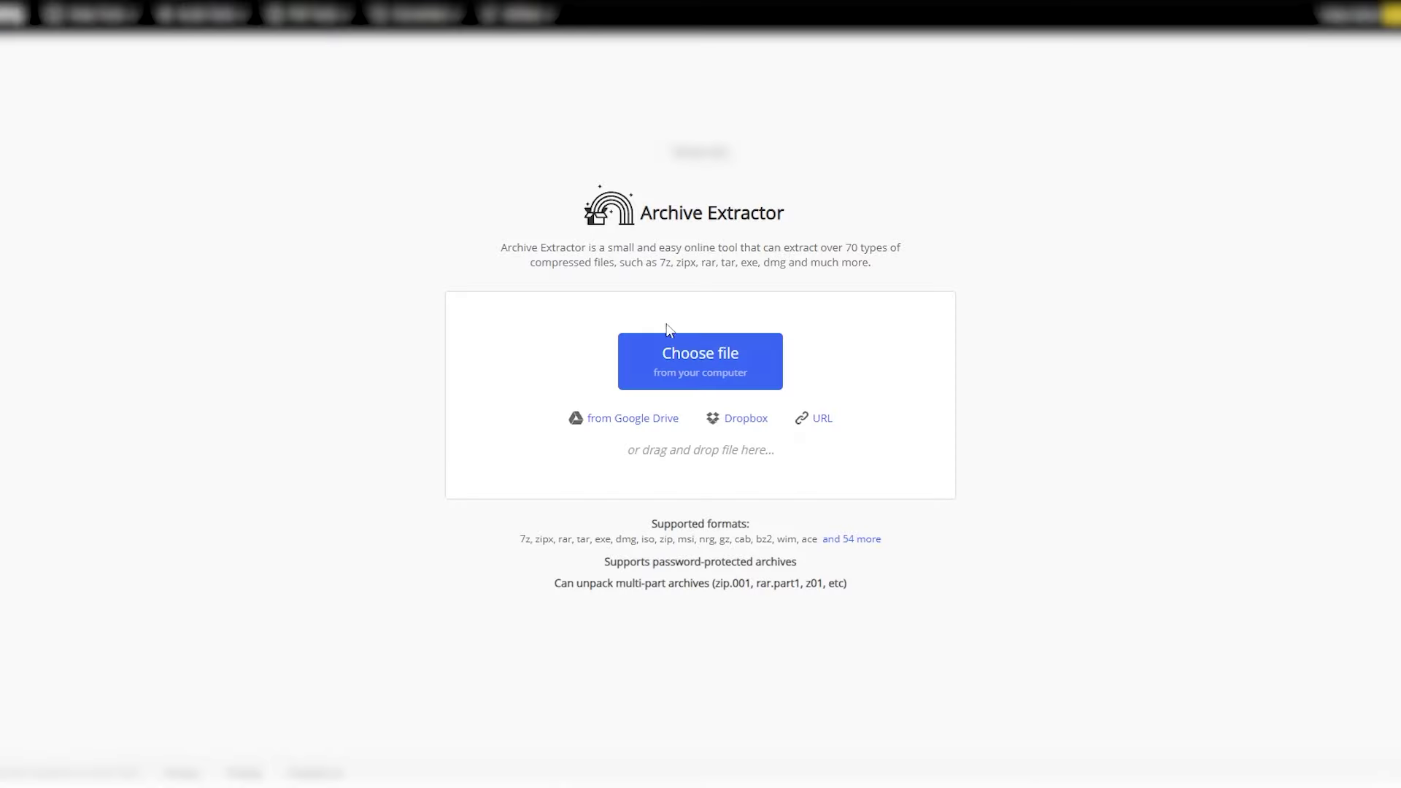
{"action": "left_click", "coordinate": [681, 366]}
{"action": "left_click", "coordinate": [227, 92]}
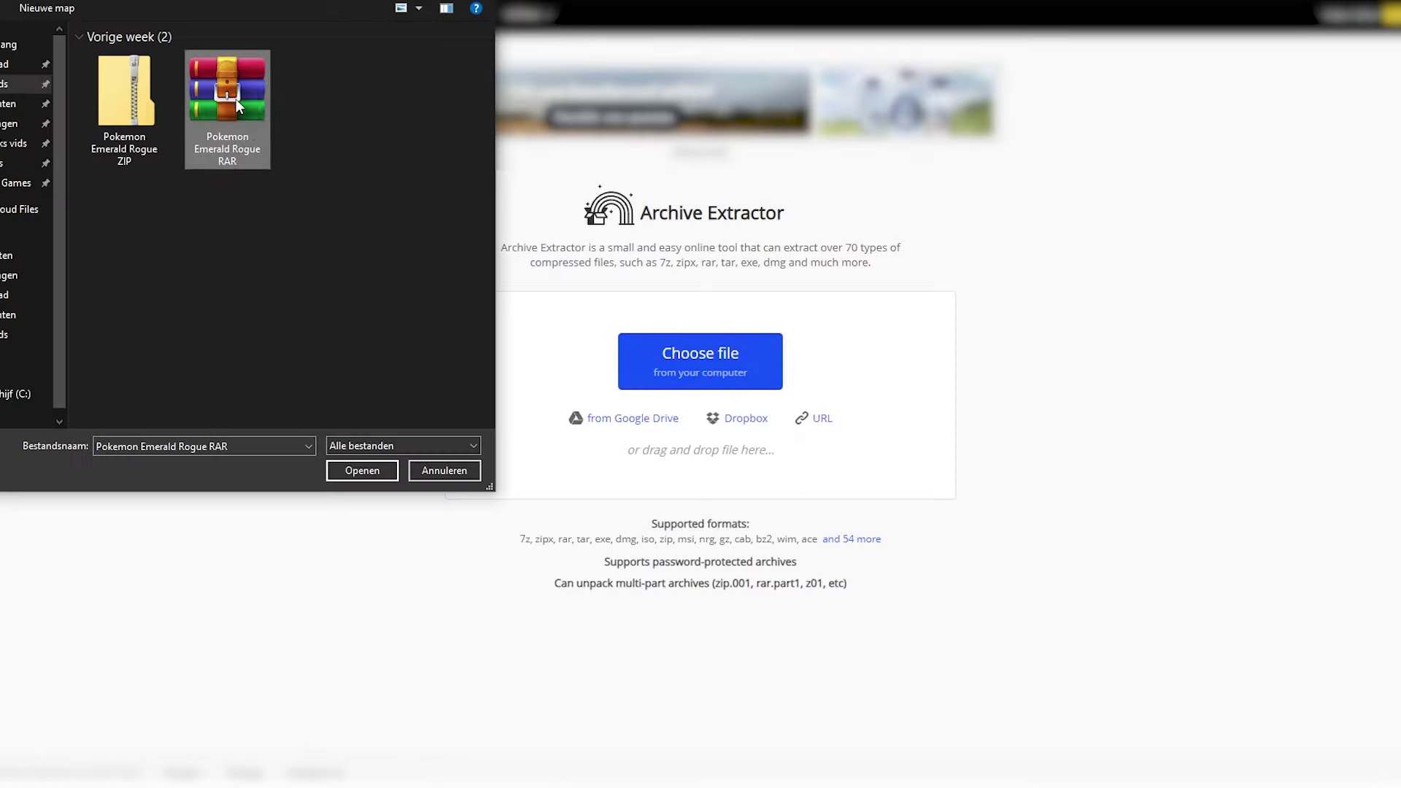
{"action": "left_click", "coordinate": [361, 471]}
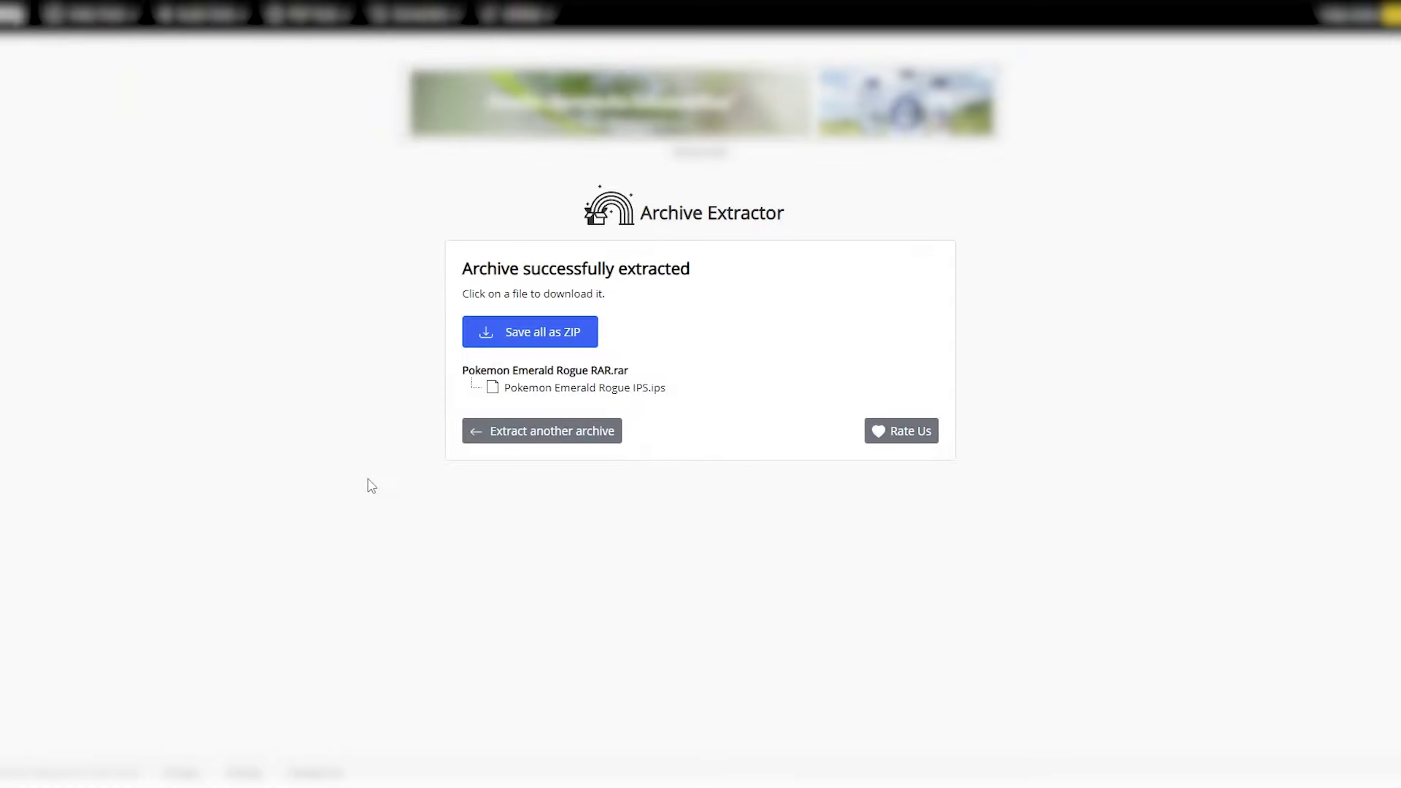
{"action": "left_click", "coordinate": [512, 394]}
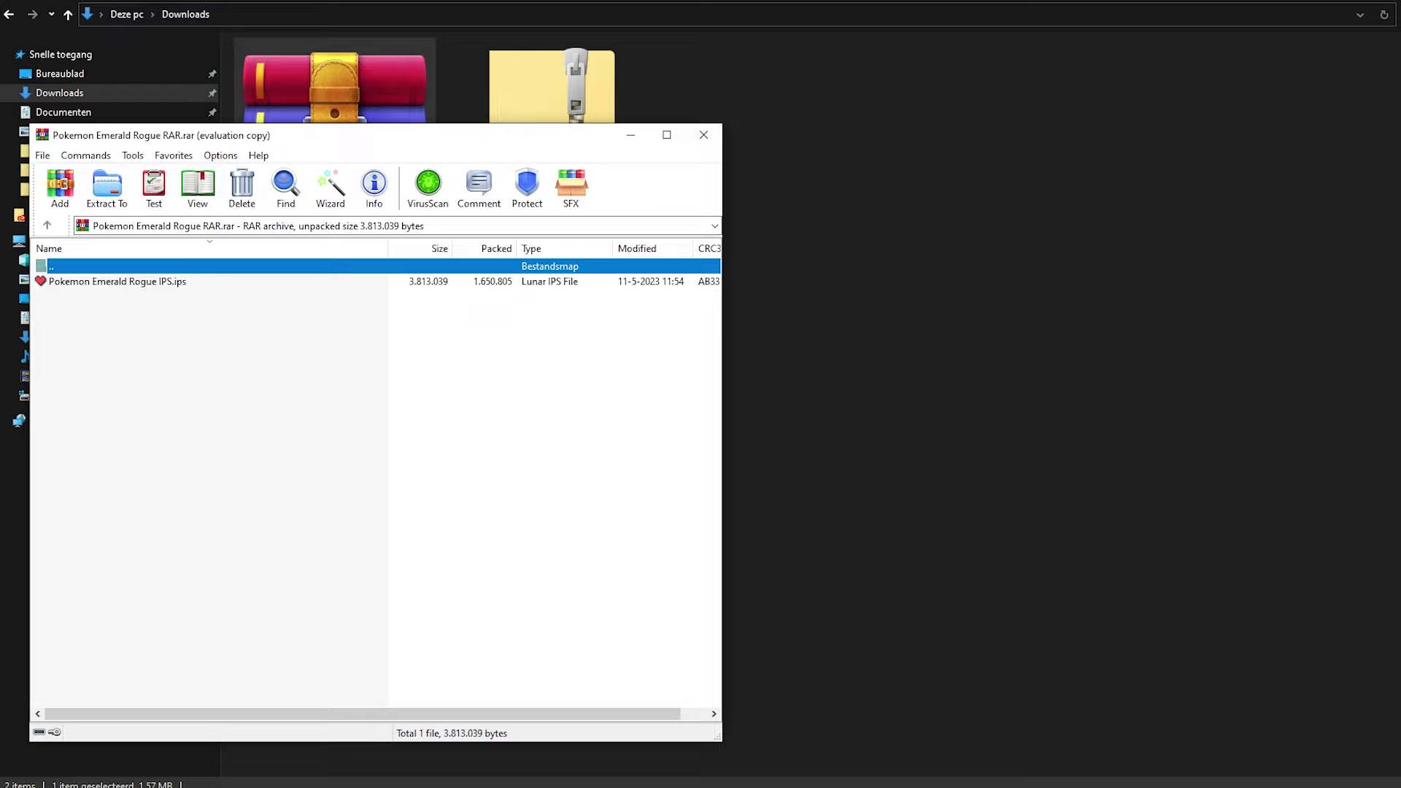
- Extract the RAR archive's IPS patch into the Downloads folder with Extract Here
{"action": "left_click", "coordinate": [116, 281]}
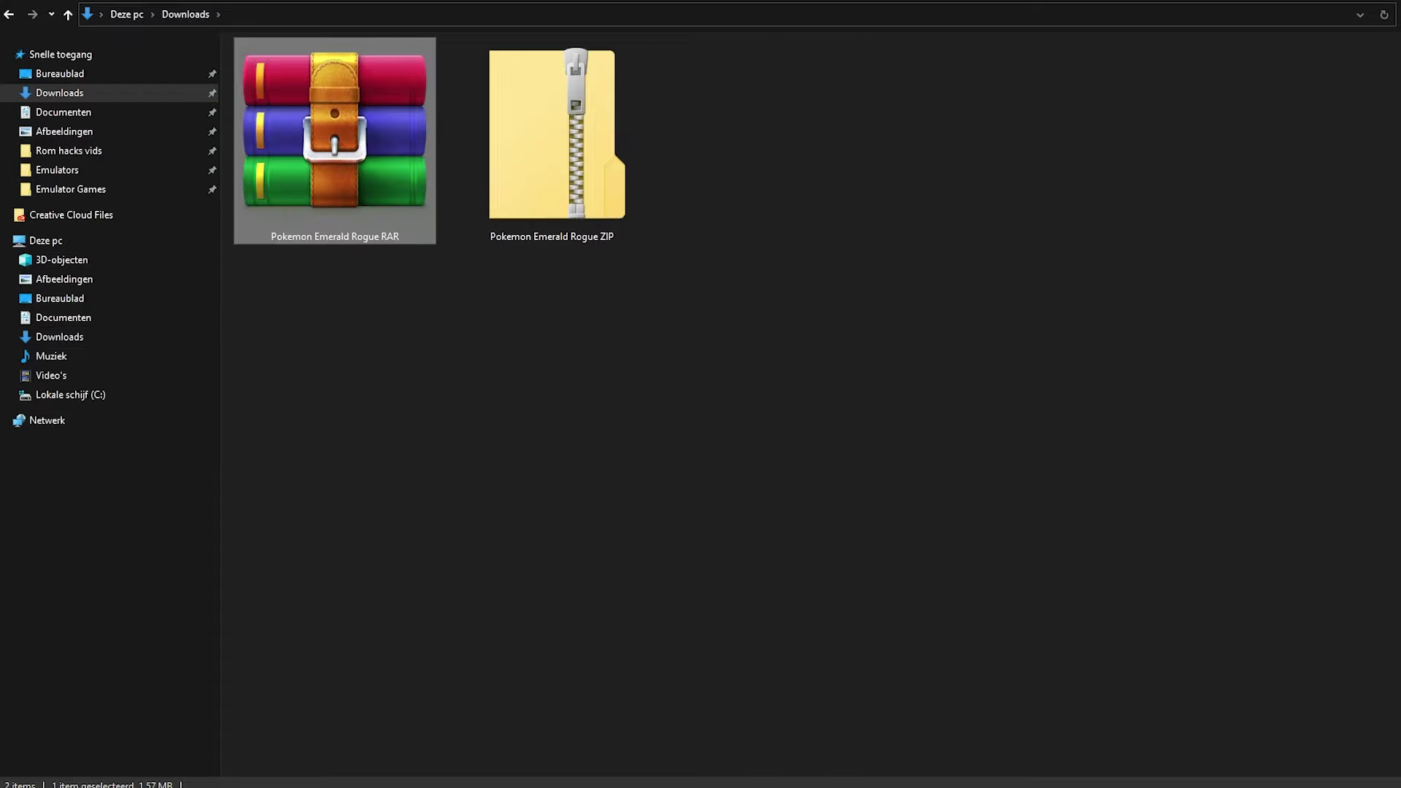
{"action": "right_click", "coordinate": [346, 126]}
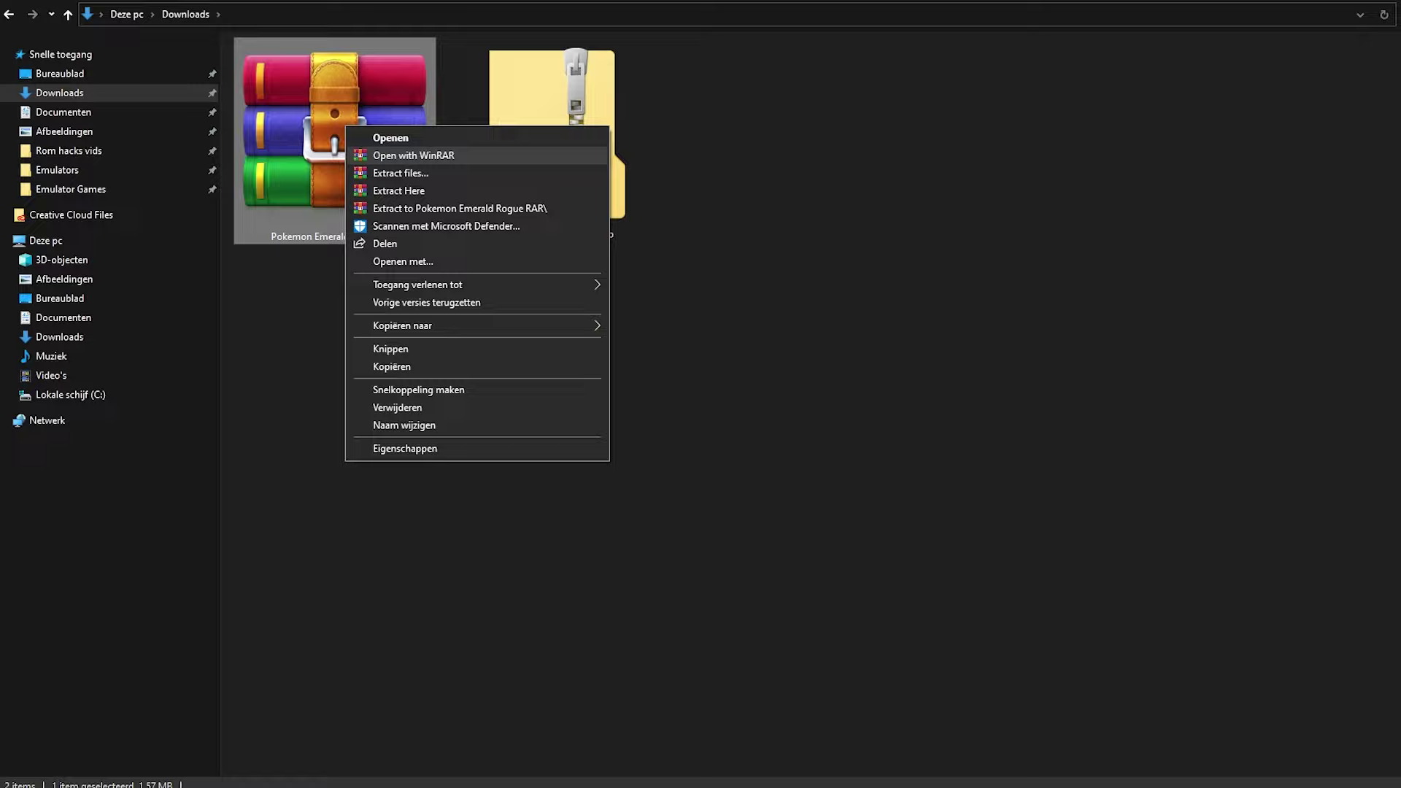
{"action": "left_click", "coordinate": [440, 192]}
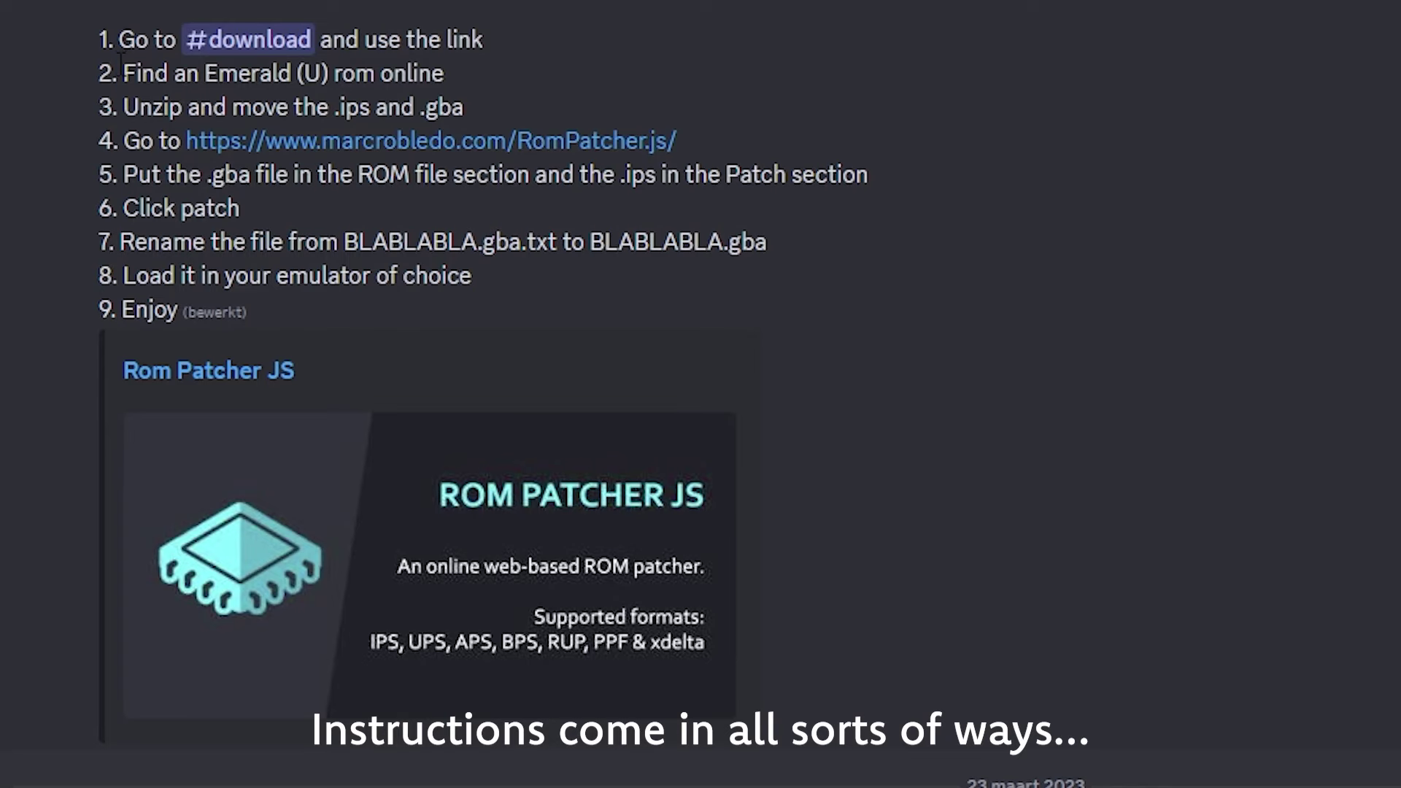
- Highlight the base ROM name in the README's 'Patch the game with' line
{"action": "left_click_drag", "start_coordinate": [121, 73], "coordinate": [477, 68]}
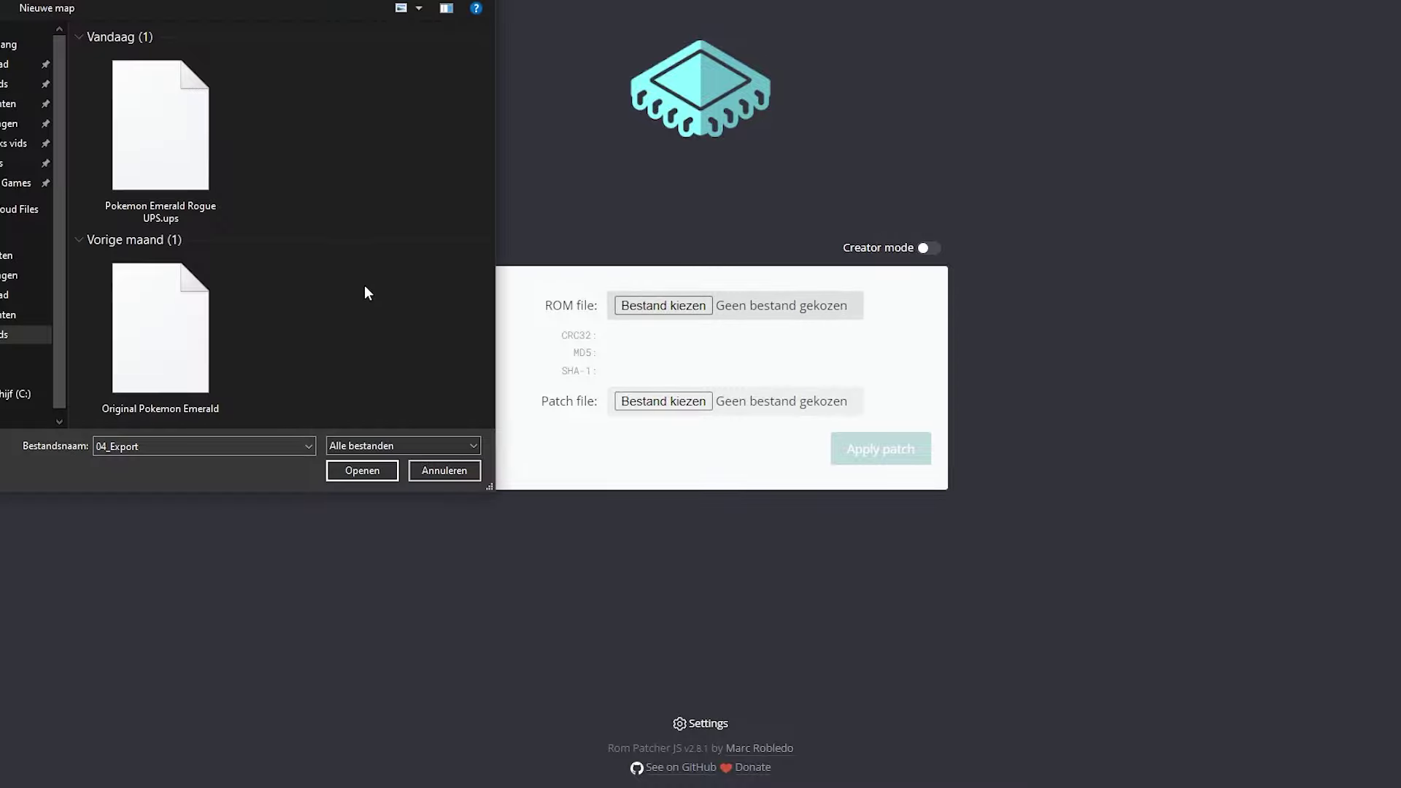
- Load Original Pokemon Emerald as ROM and Pokemon Emerald Rogue UPS.ups as patch, then apply it
{"action": "left_click", "coordinate": [182, 306]}
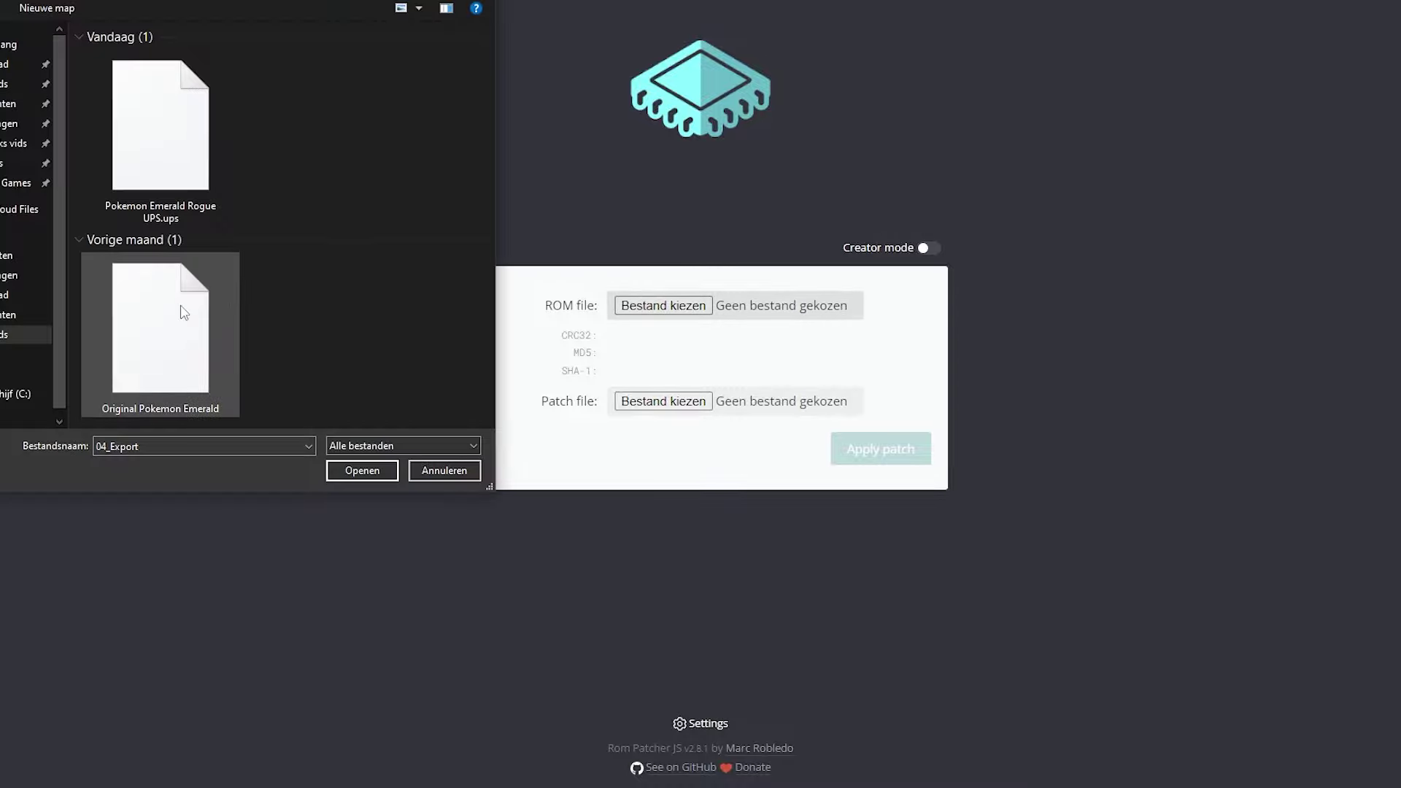
{"action": "left_click", "coordinate": [371, 473]}
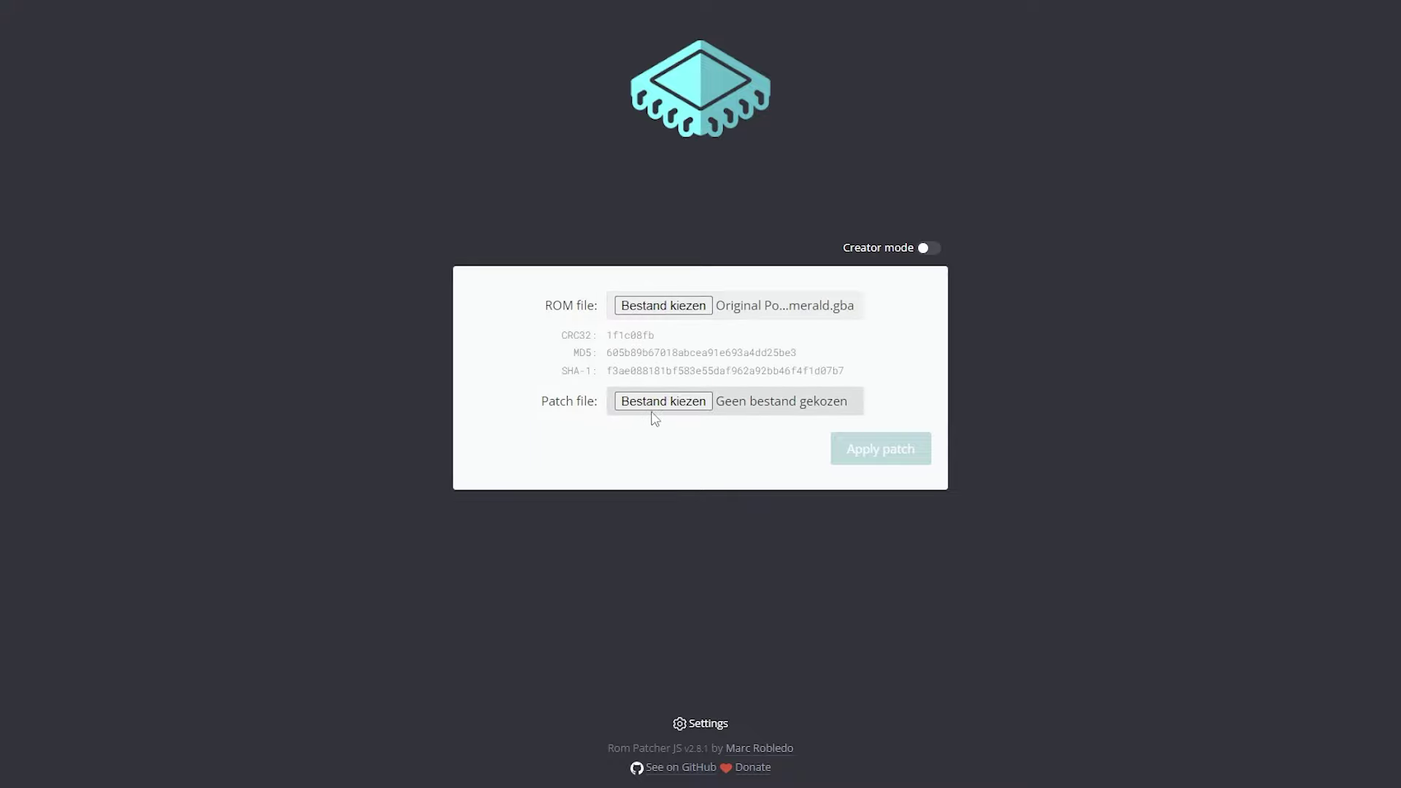
{"action": "left_click", "coordinate": [654, 410]}
{"action": "left_click", "coordinate": [134, 105]}
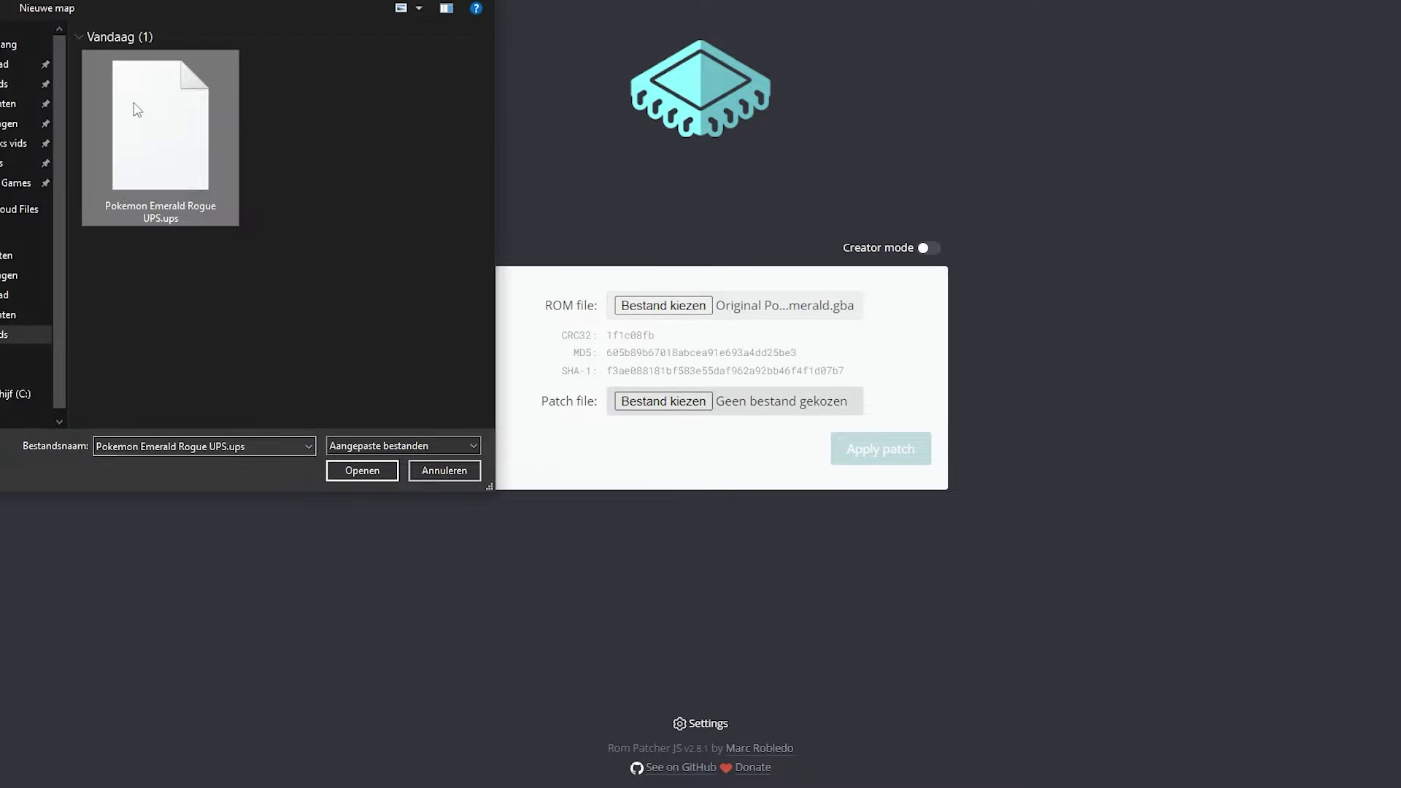
{"action": "left_click", "coordinate": [375, 476]}
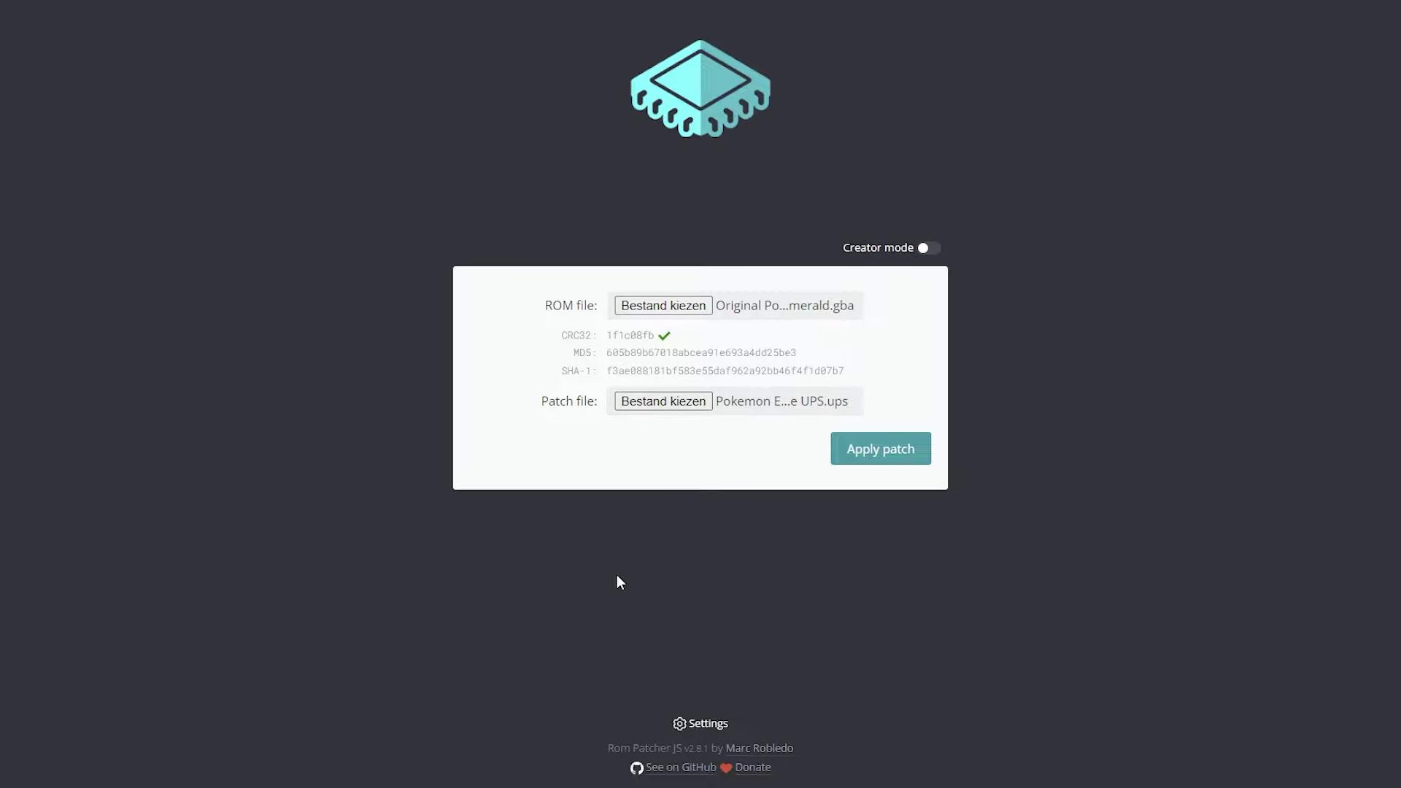
{"action": "left_click", "coordinate": [885, 450]}
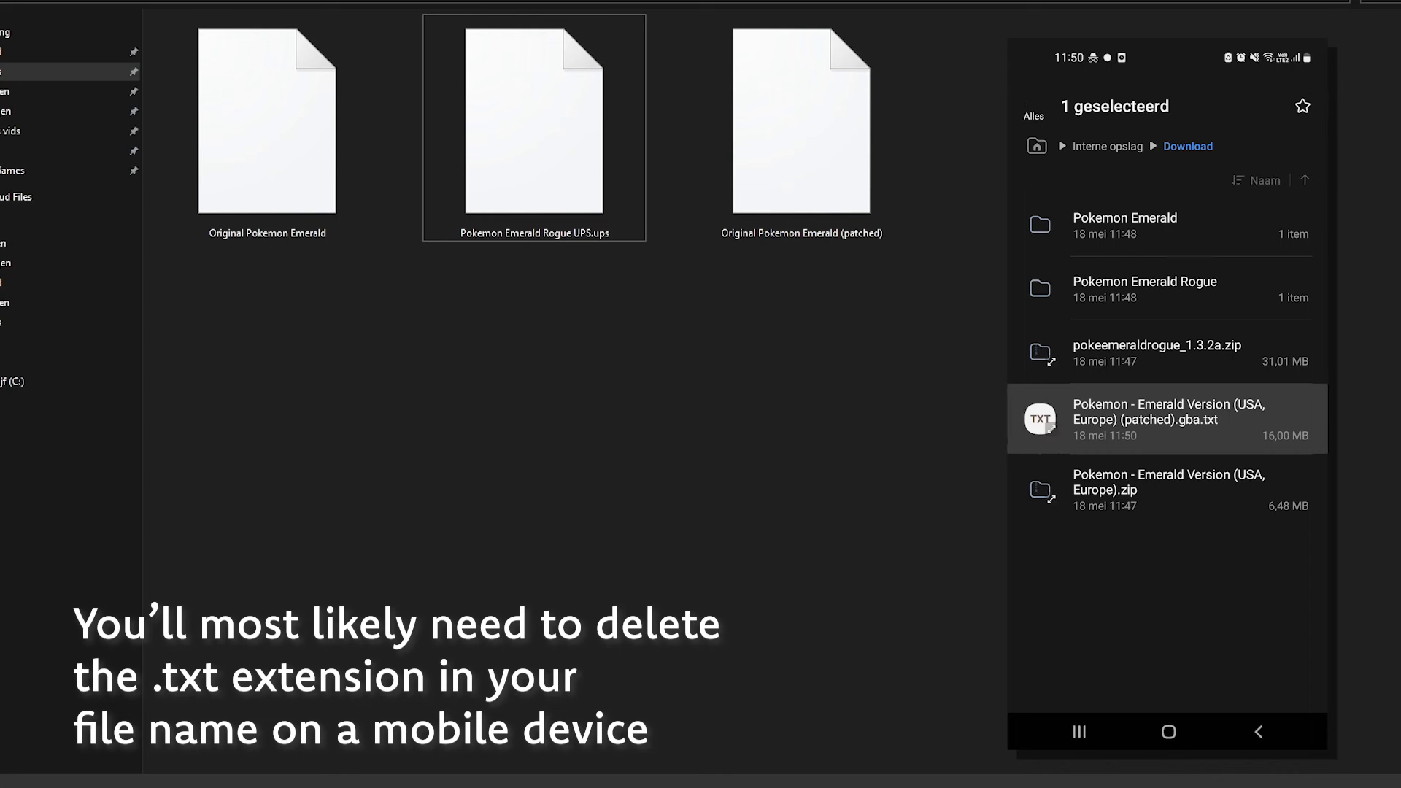
- Select the Original Pokemon Emerald (patched) file to rename it
{"action": "left_click", "coordinate": [867, 233]}
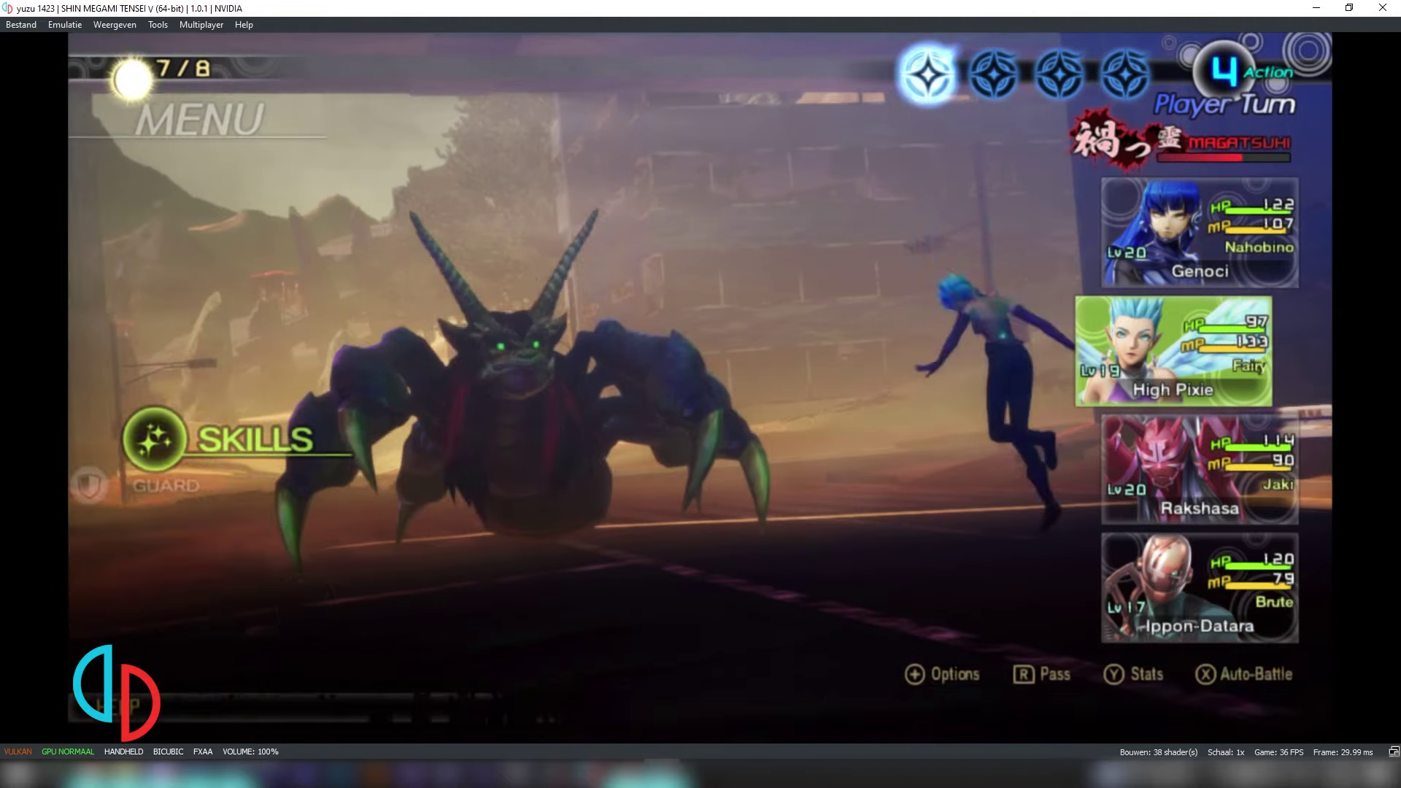
- Pick the Agi fire skill from the Skills list to attack a foe
{"action": "key", "text": "Return"}
{"action": "key", "text": "Down"}
{"action": "key", "text": "Down"}
{"action": "key", "text": "Down"}
{"action": "key", "text": "Down"}
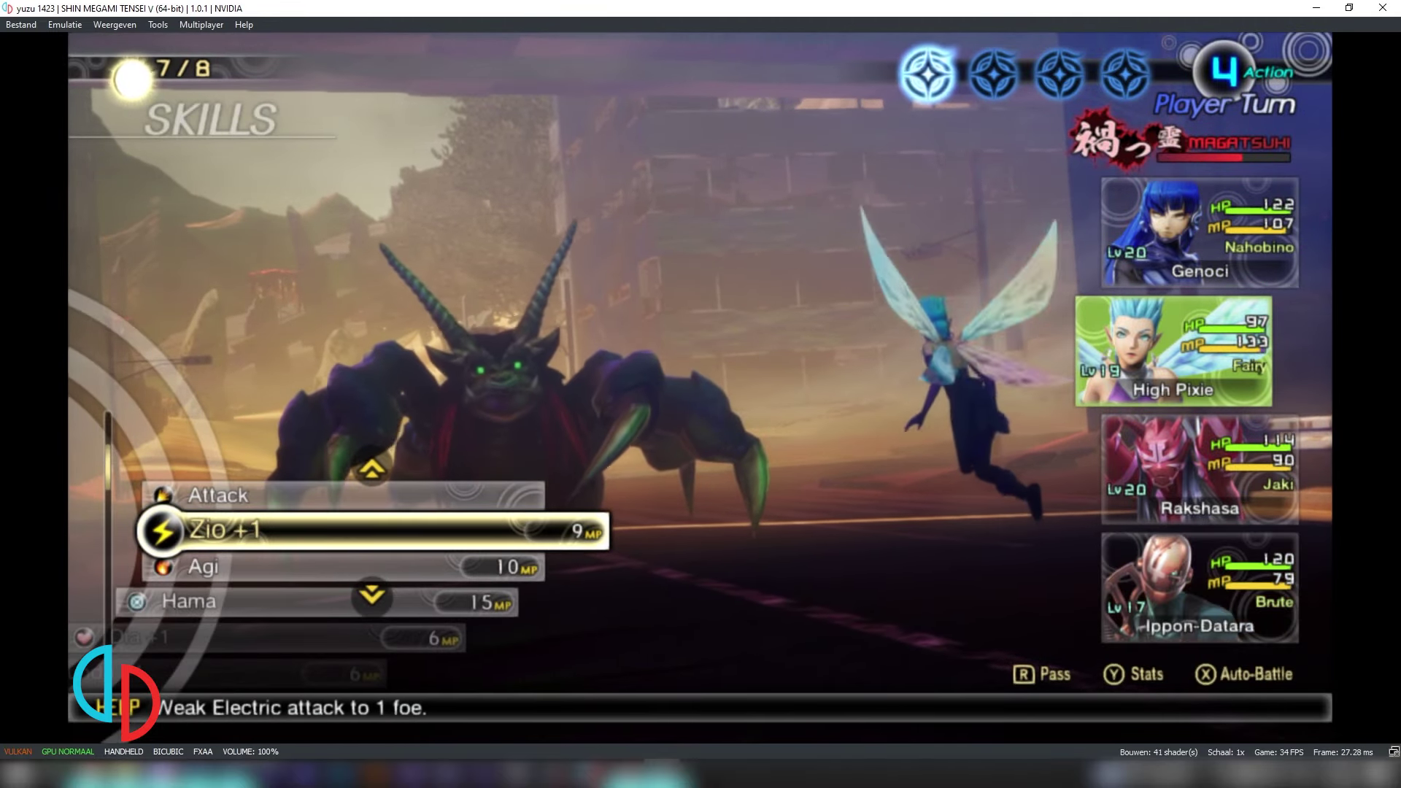
{"action": "key", "text": "Up"}
{"action": "key", "text": "Up"}
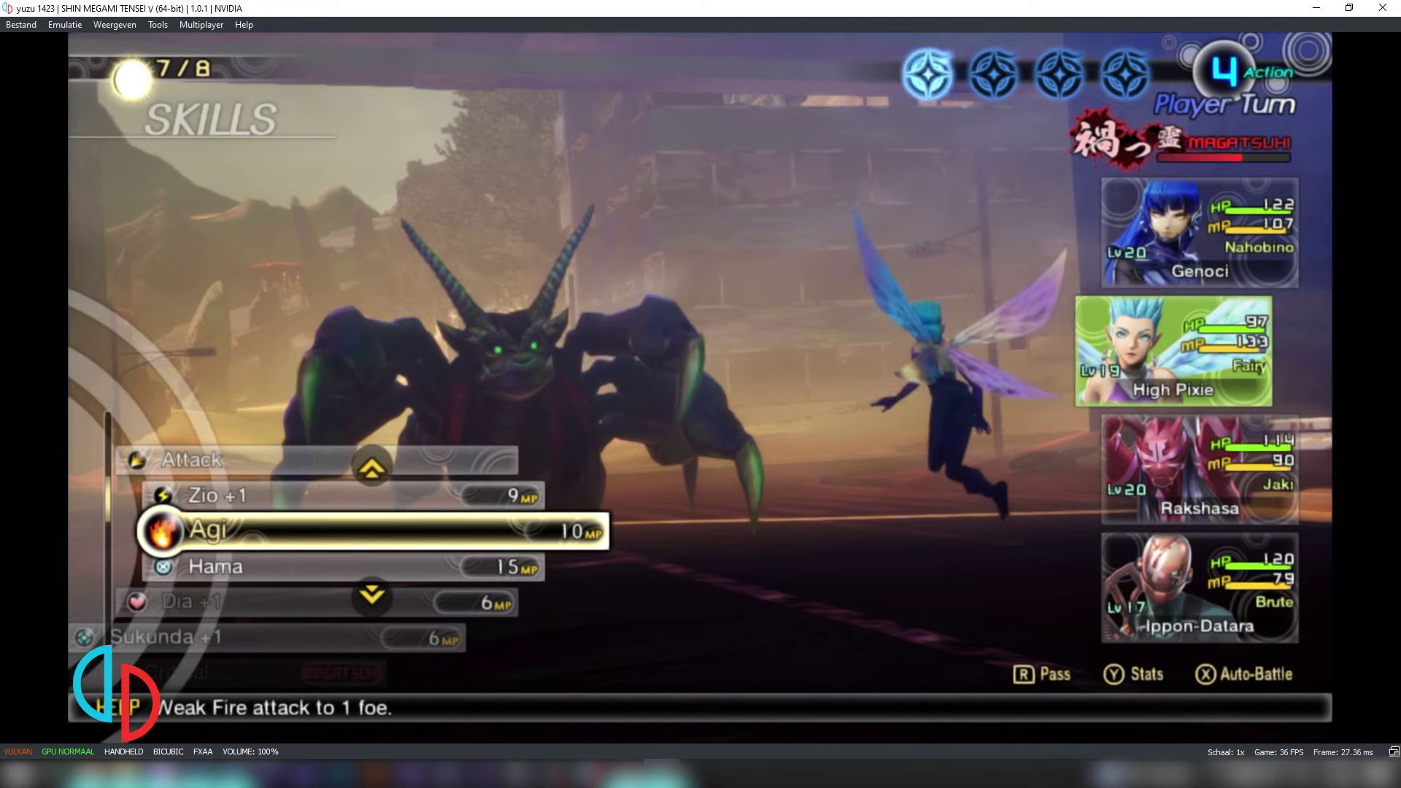
{"action": "key", "text": "Return"}
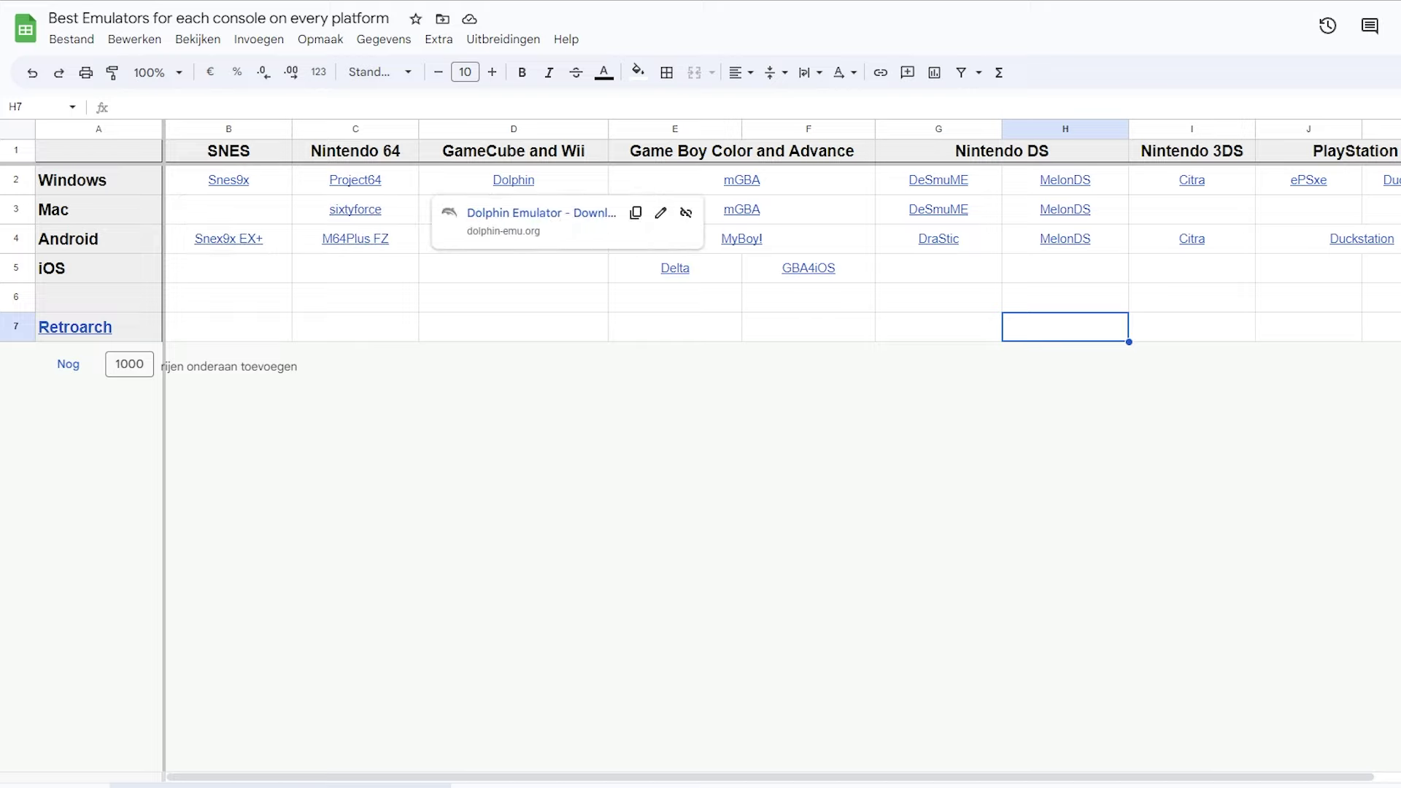
- Preview several emulator links in the Best Emulators spreadsheet table
{"action": "mouse_move", "coordinate": [514, 238]}
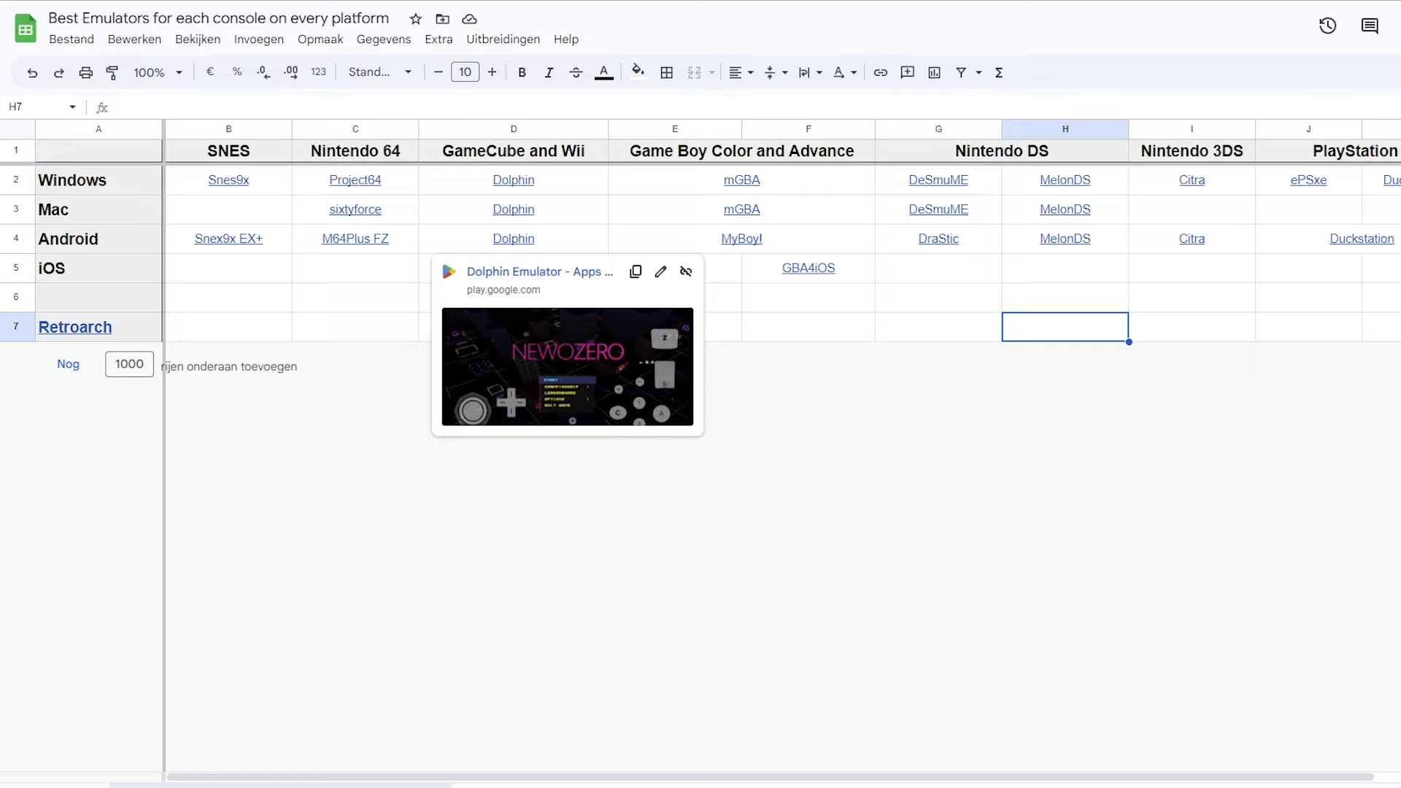
{"action": "mouse_move", "coordinate": [809, 268]}
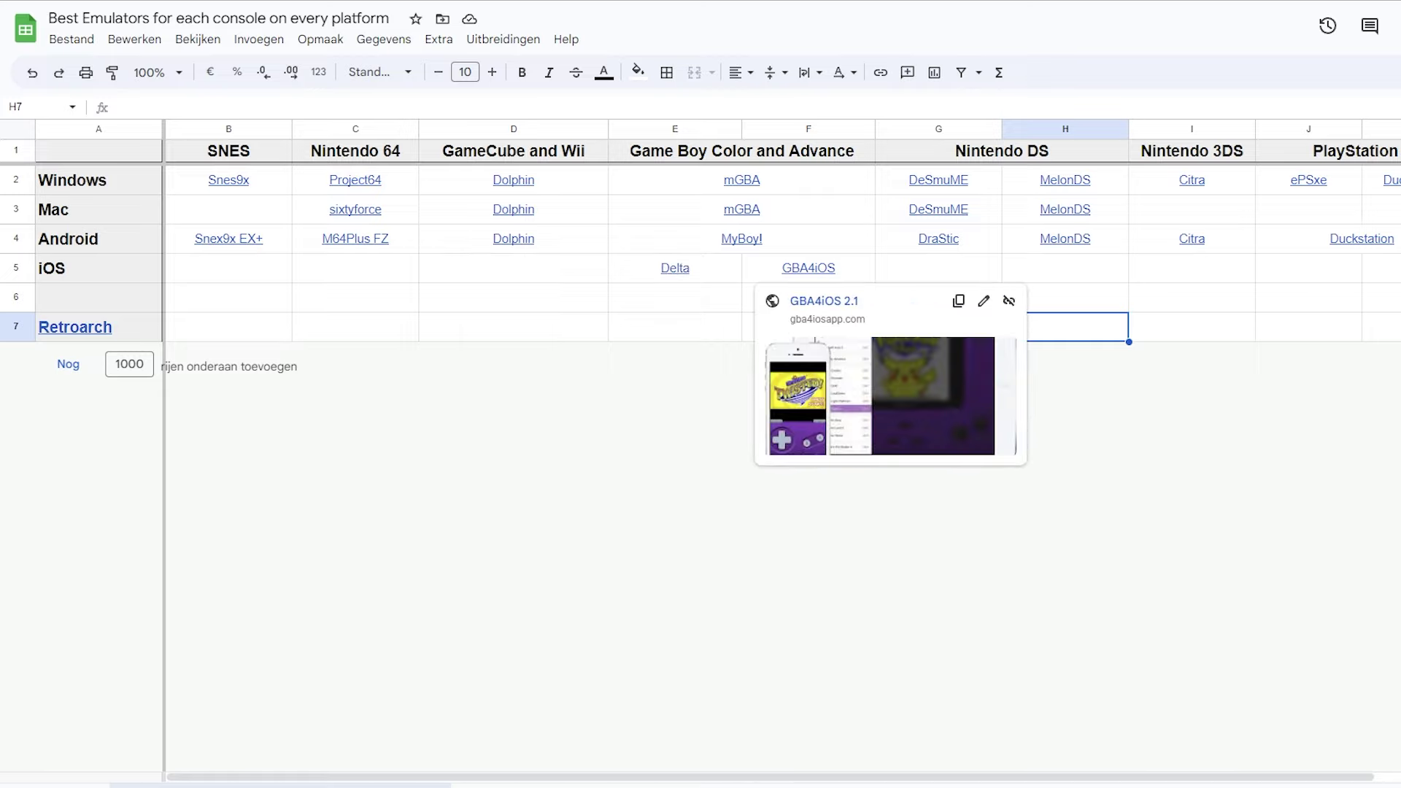
{"action": "mouse_move", "coordinate": [675, 268]}
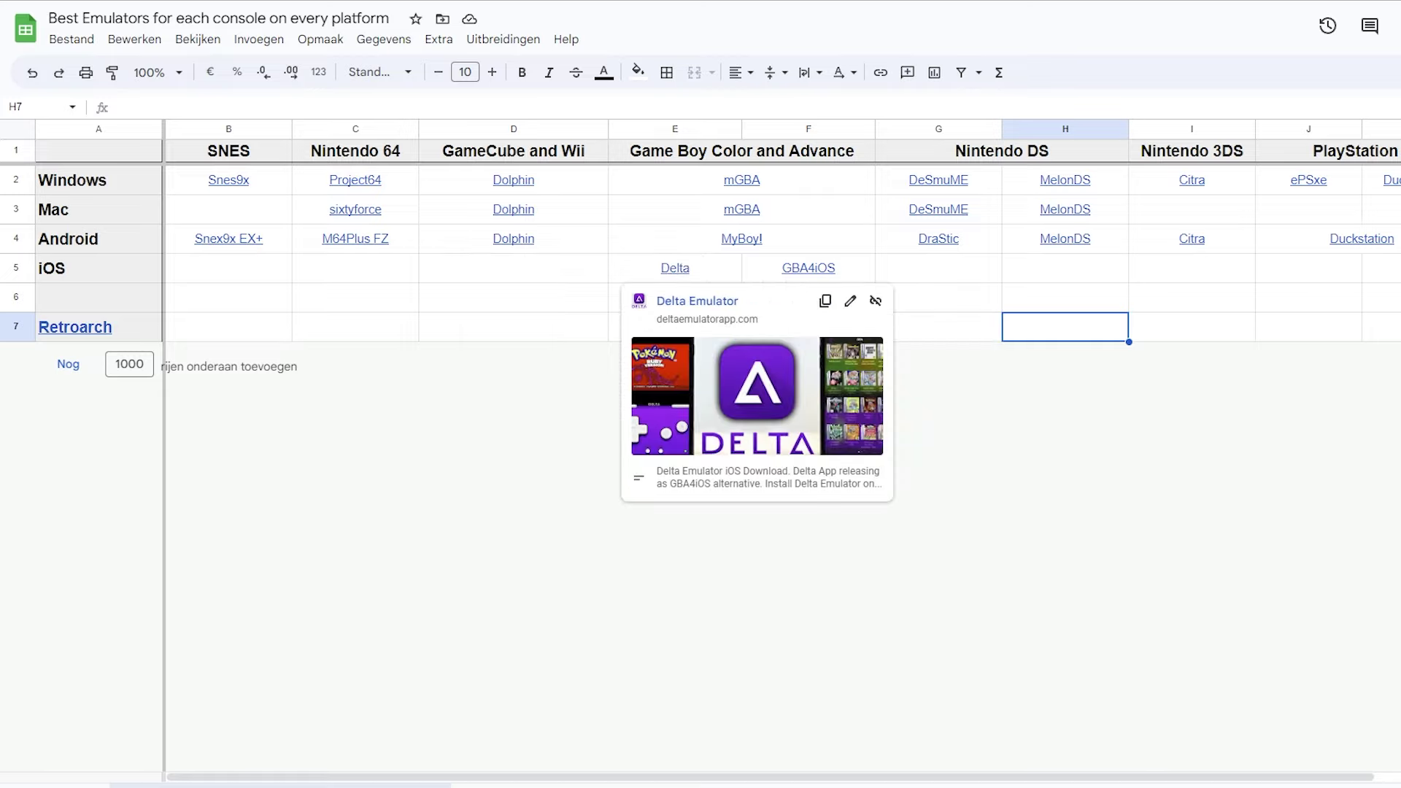
{"action": "mouse_move", "coordinate": [938, 239]}
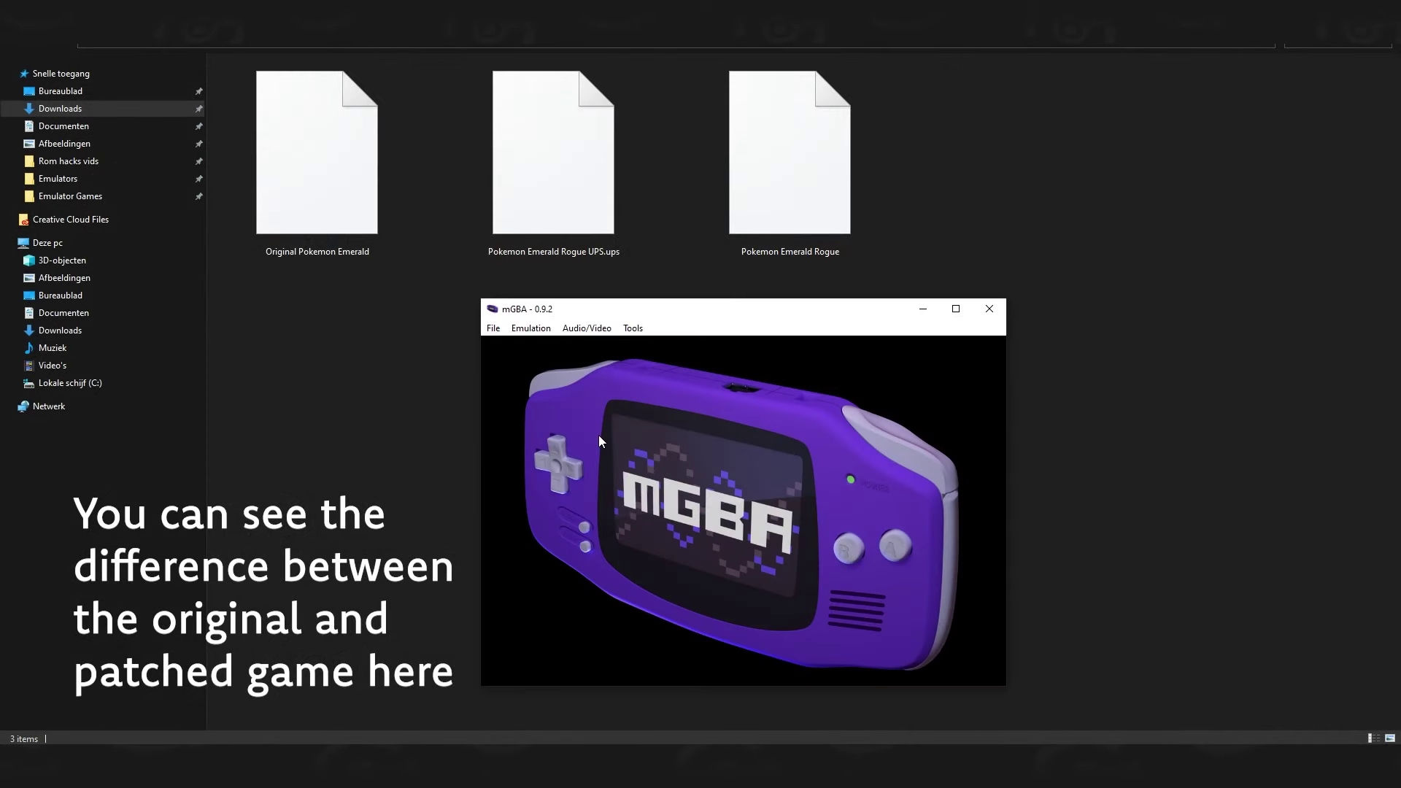
- Boot the original Emerald and the patched Emerald Rogue in mGBA, skipping each intro
{"action": "left_click_drag", "start_coordinate": [358, 183], "coordinate": [607, 464]}
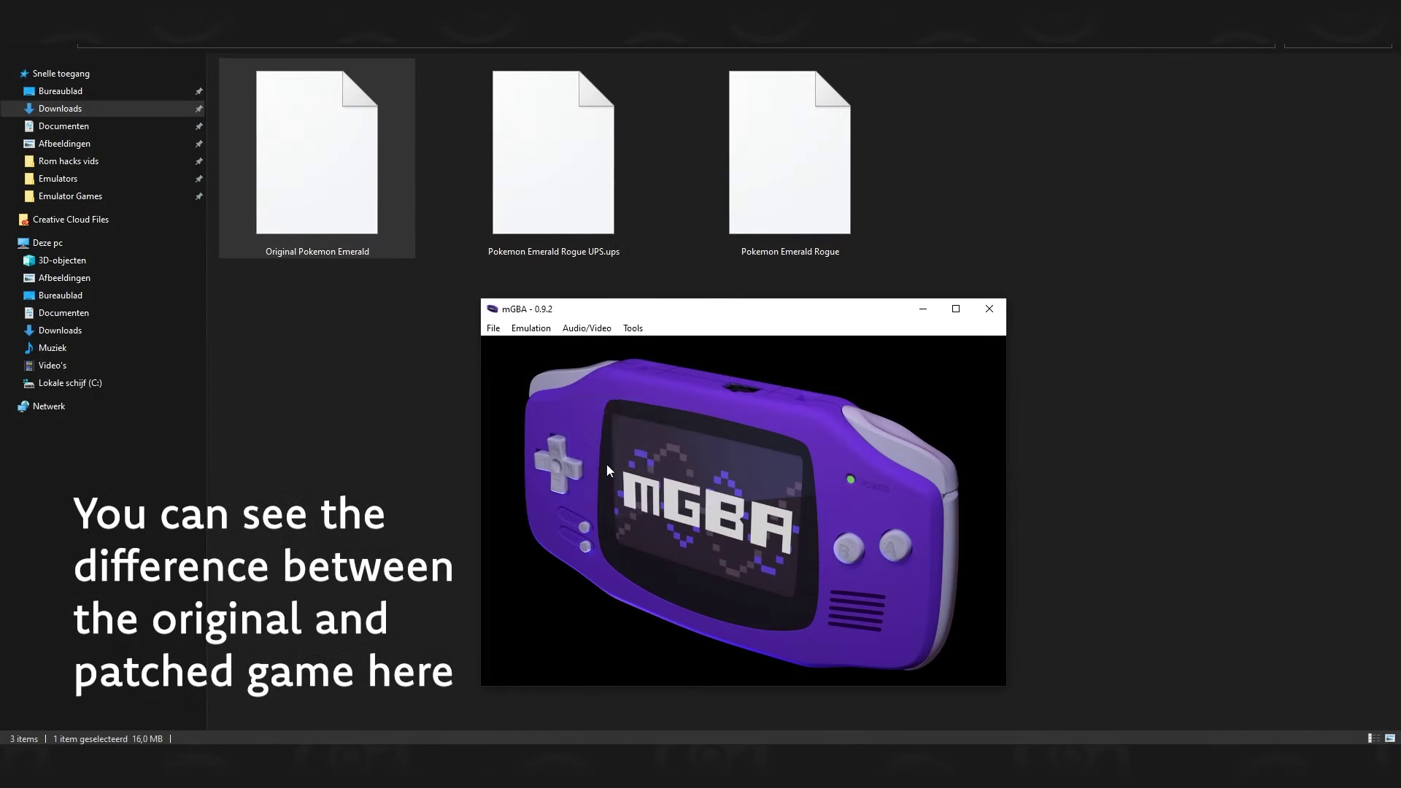
{"action": "key", "text": "Return"}
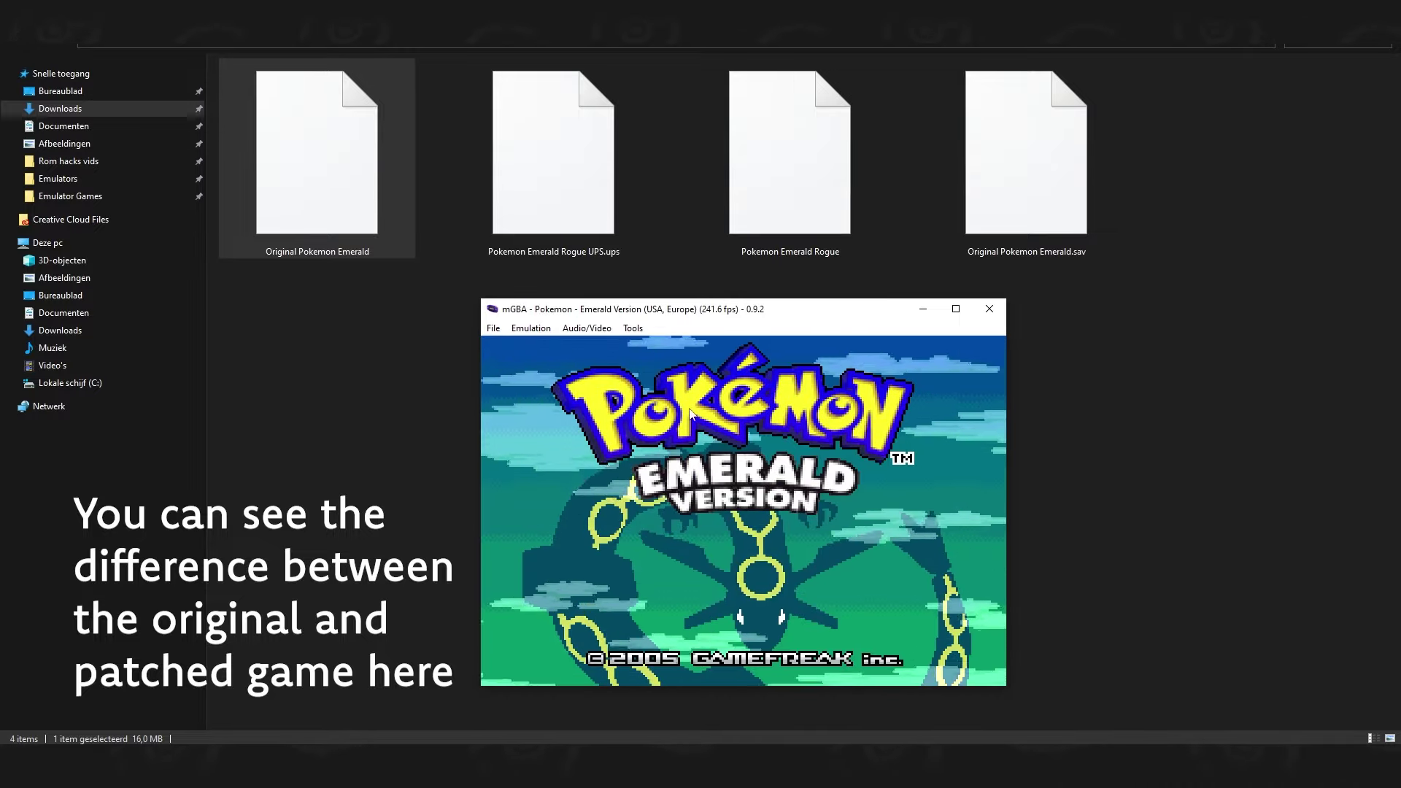
{"action": "left_click_drag", "start_coordinate": [810, 150], "coordinate": [751, 481]}
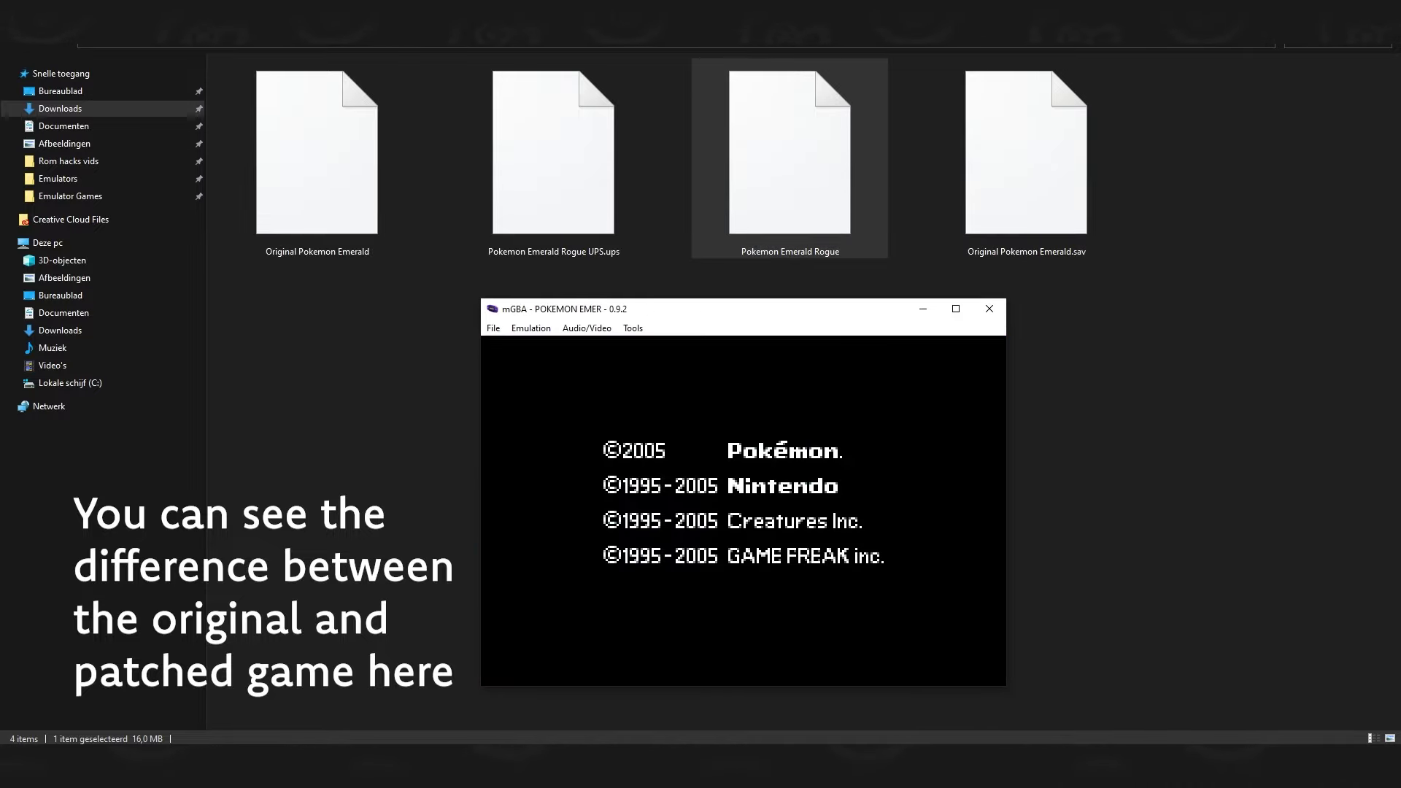
{"action": "key", "text": "Return"}
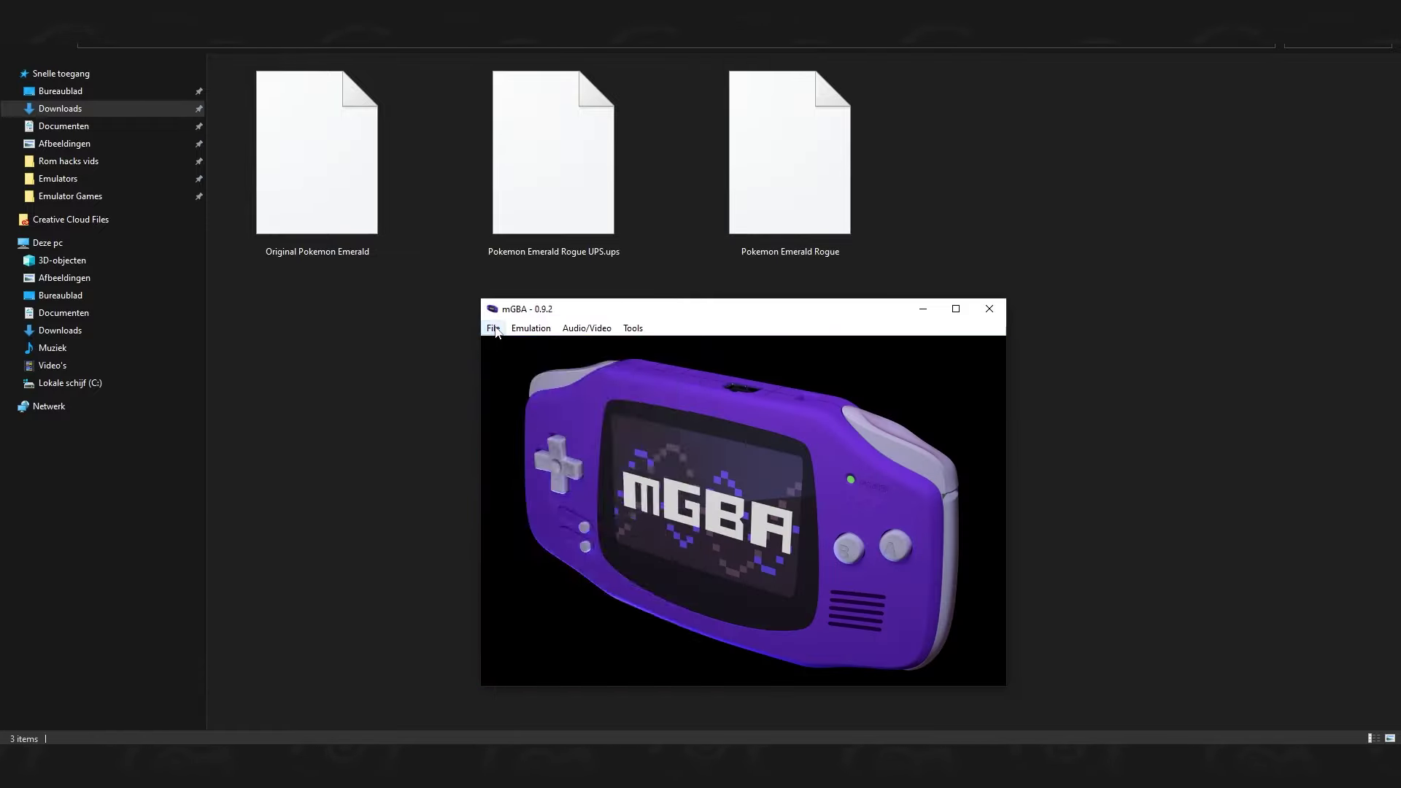
- Load Pokemon Emerald Rogue via File > Load ROM… and skip to its PRESS START title
{"action": "left_click", "coordinate": [493, 328]}
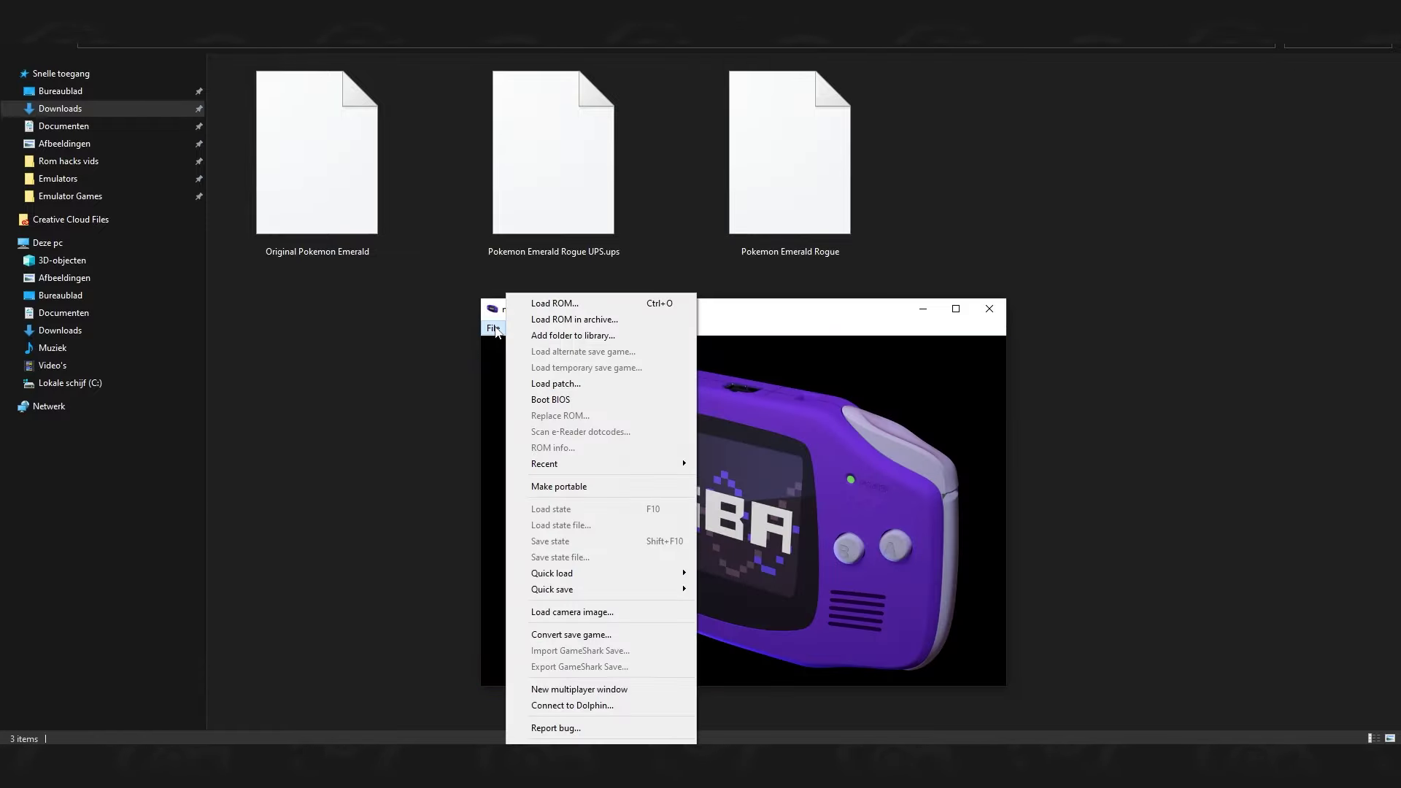
{"action": "left_click", "coordinate": [548, 305]}
{"action": "left_click", "coordinate": [1047, 690]}
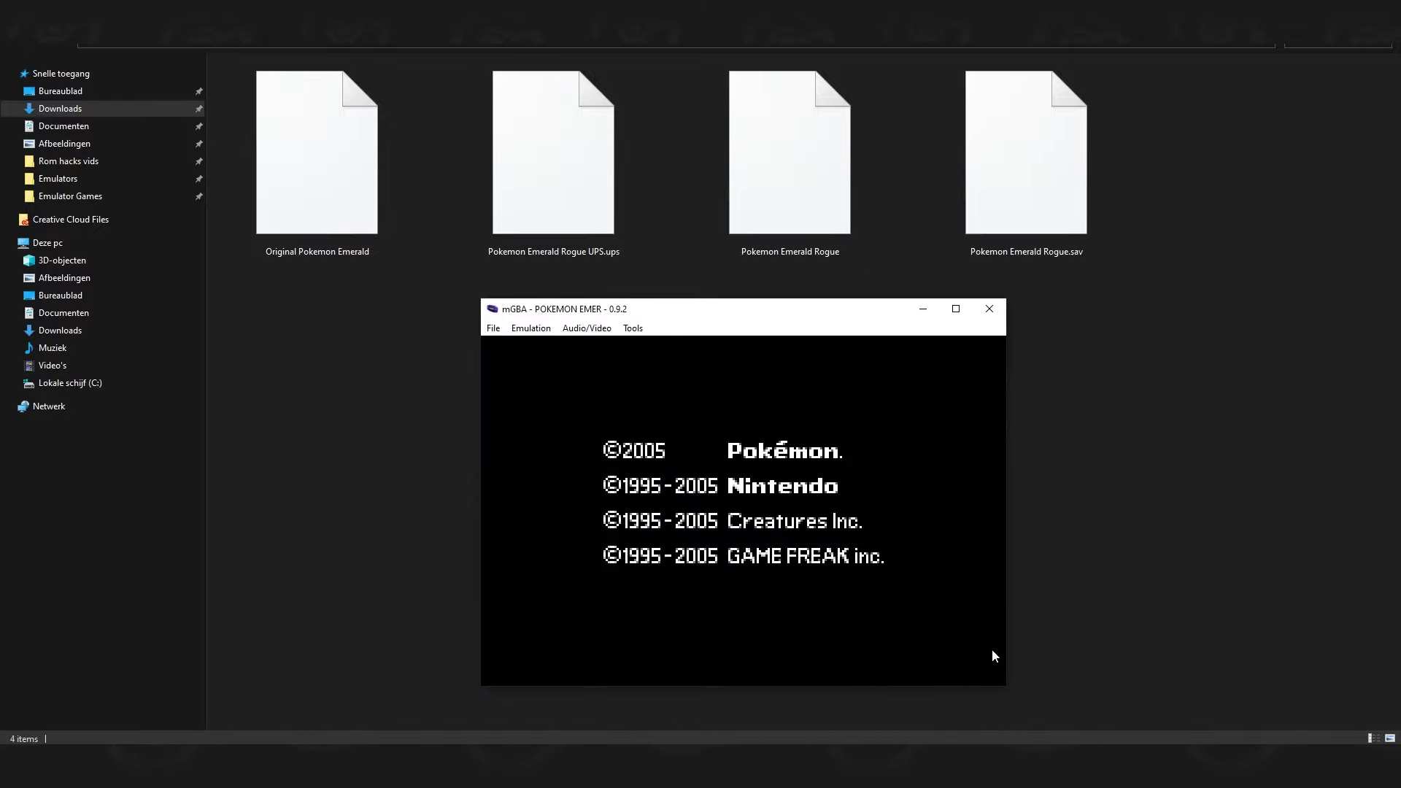
{"action": "key", "text": "Return"}
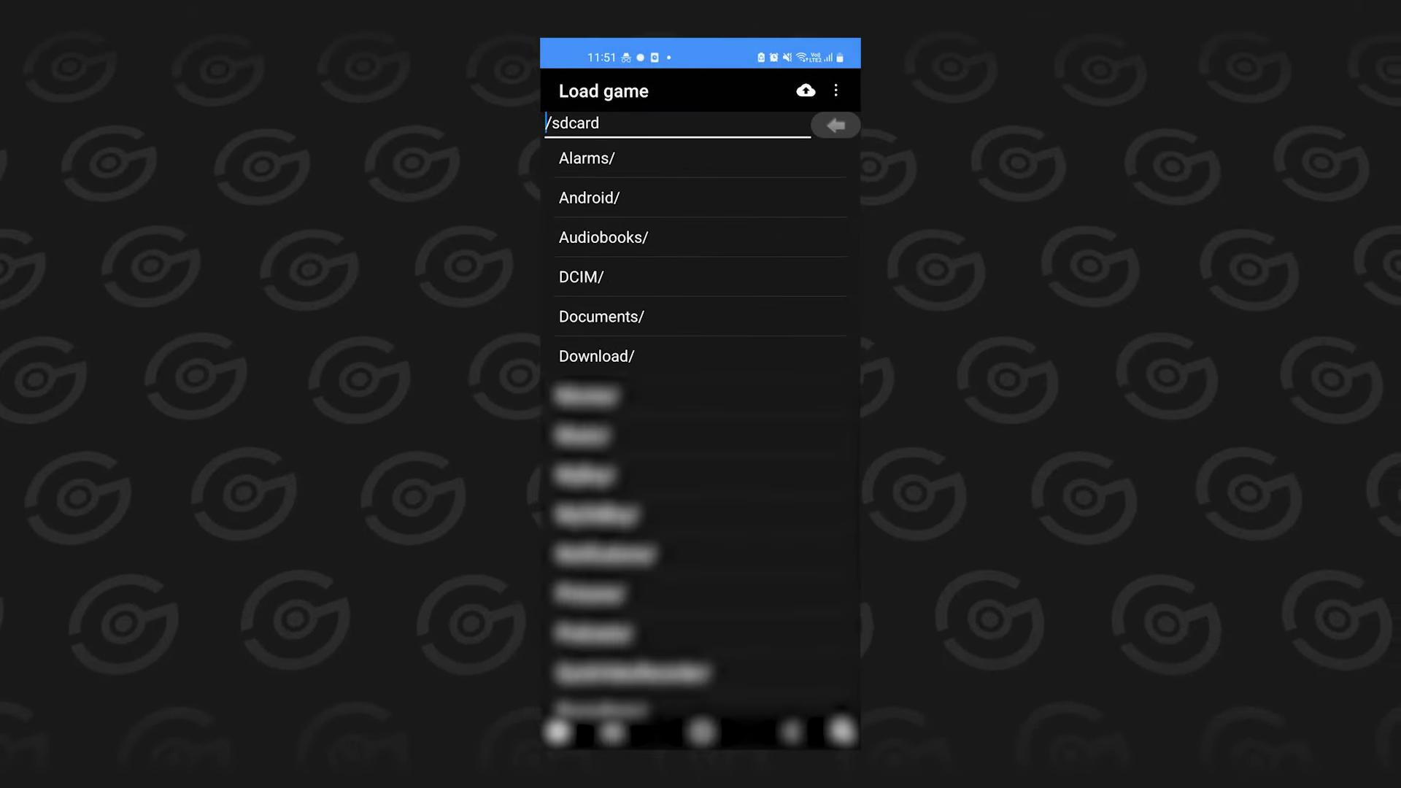
- Launch Pokemon Emerald Rogue Game.gba from the phone's Download folder in the Android emulator
{"action": "left_click", "coordinate": [596, 356]}
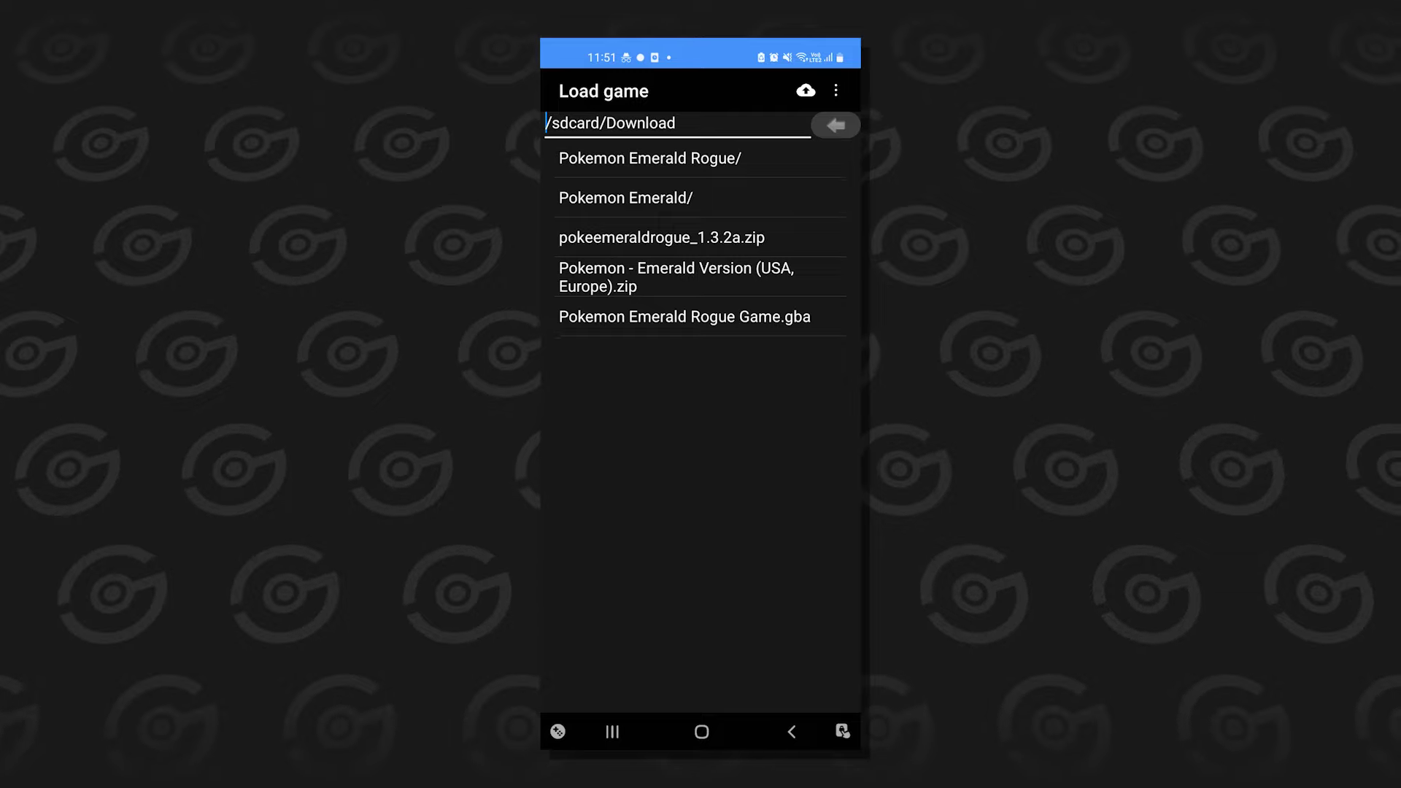
{"action": "left_click", "coordinate": [684, 316]}
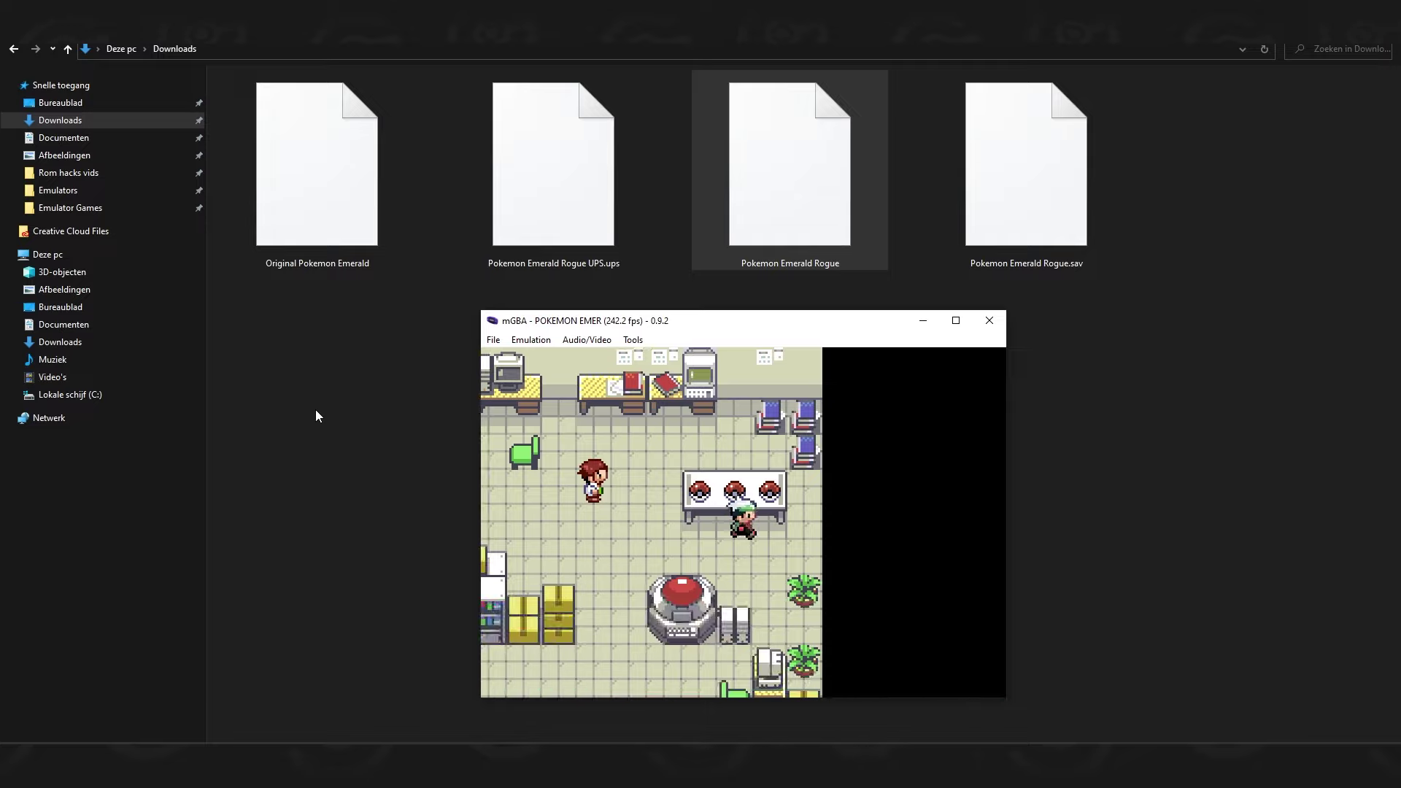
- Advance the Emerald Rogue lab dialogue in mGBA until 'Obtained the POTION!' appears
{"action": "key", "text": "x"}
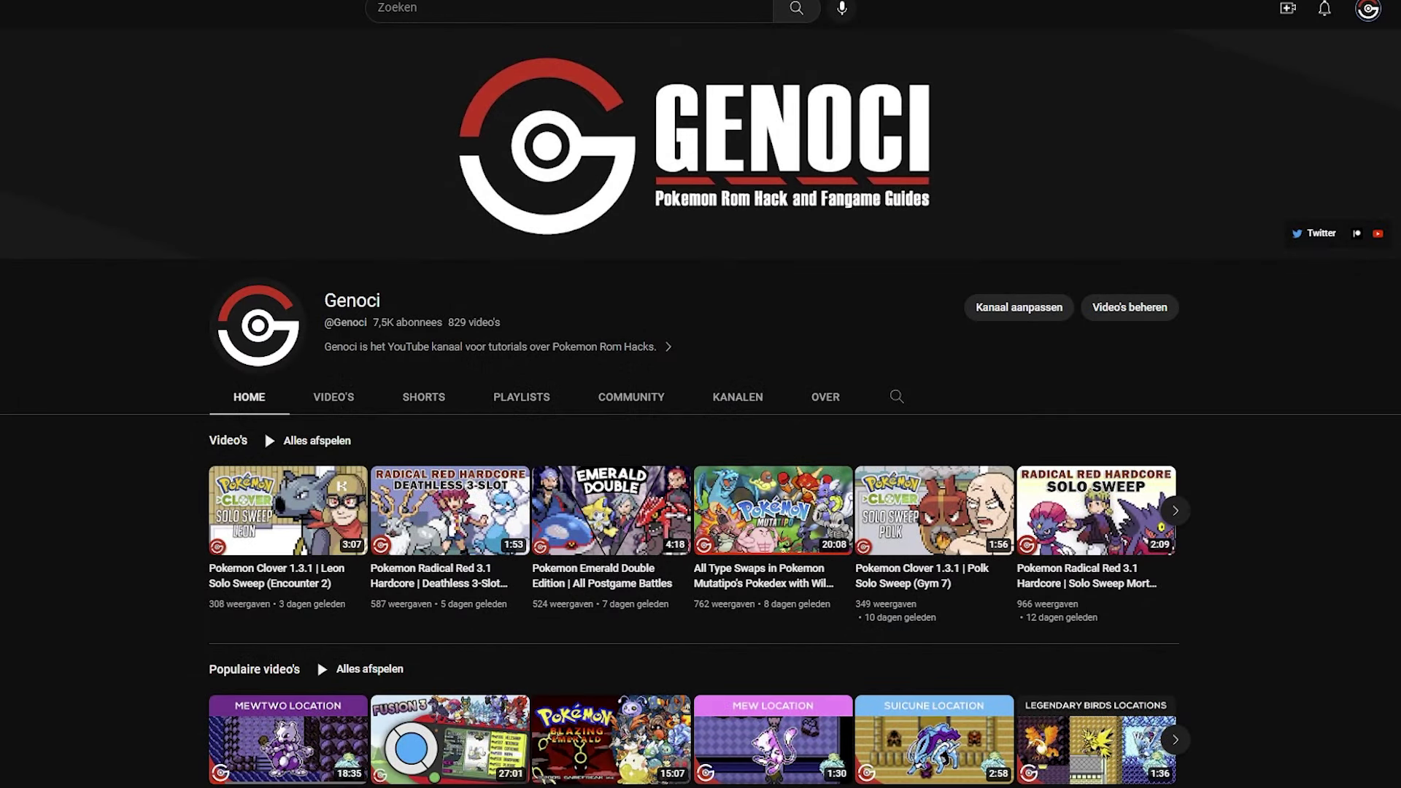
{"action": "scroll", "coordinate": [701, 409], "scroll_direction": "down", "scroll_amount": 7}
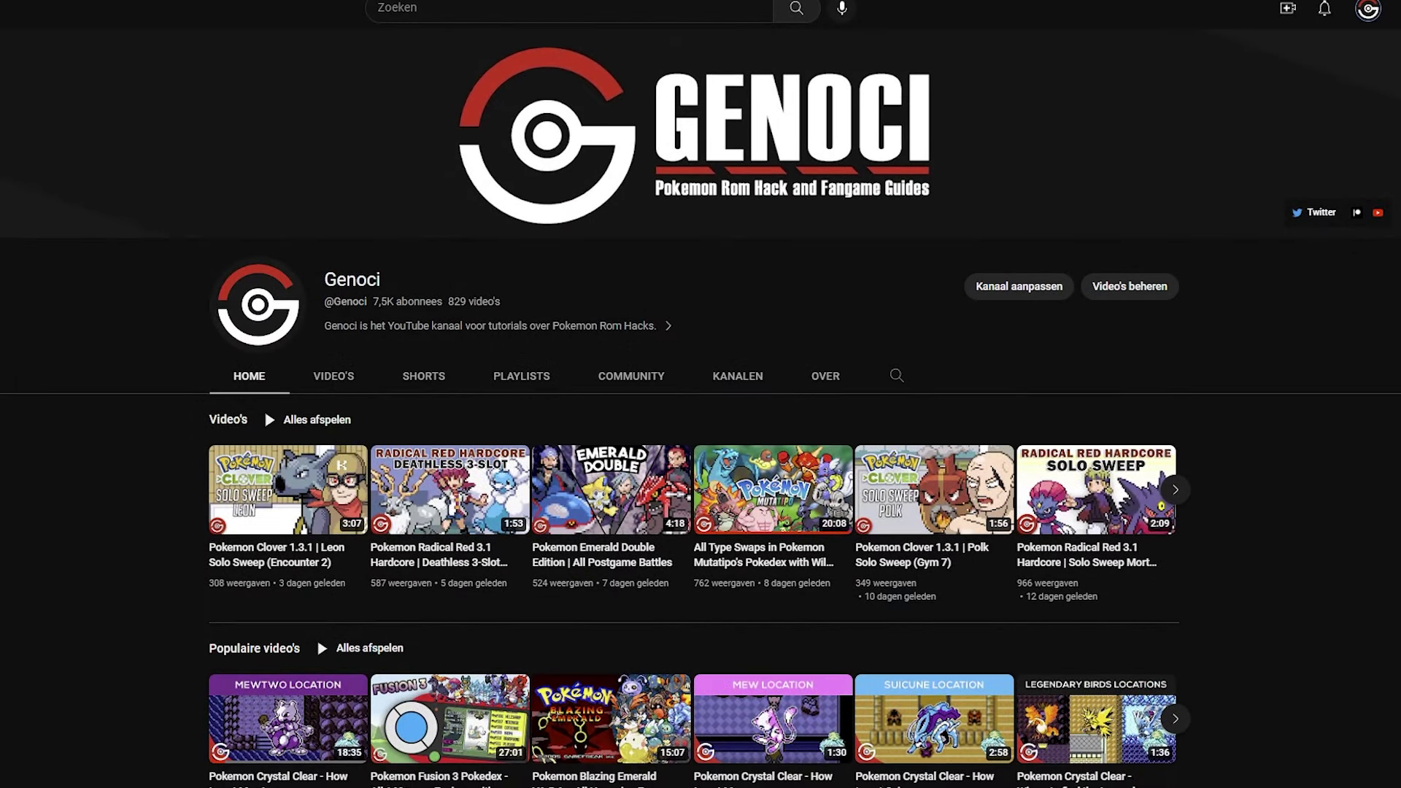
{"action": "scroll", "coordinate": [700, 423], "scroll_direction": "down", "scroll_amount": 7}
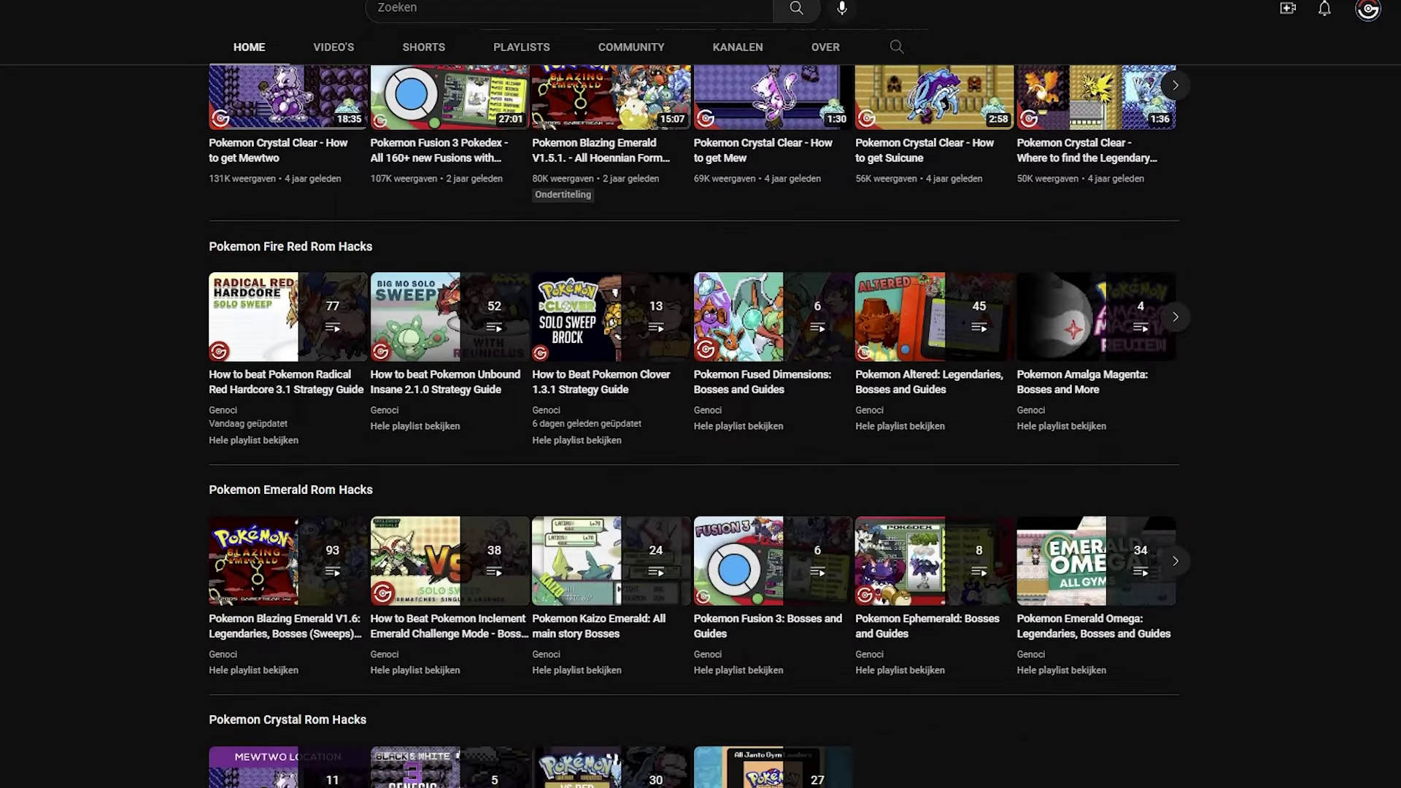
{"action": "scroll", "coordinate": [701, 423], "scroll_direction": "down", "scroll_amount": 6}
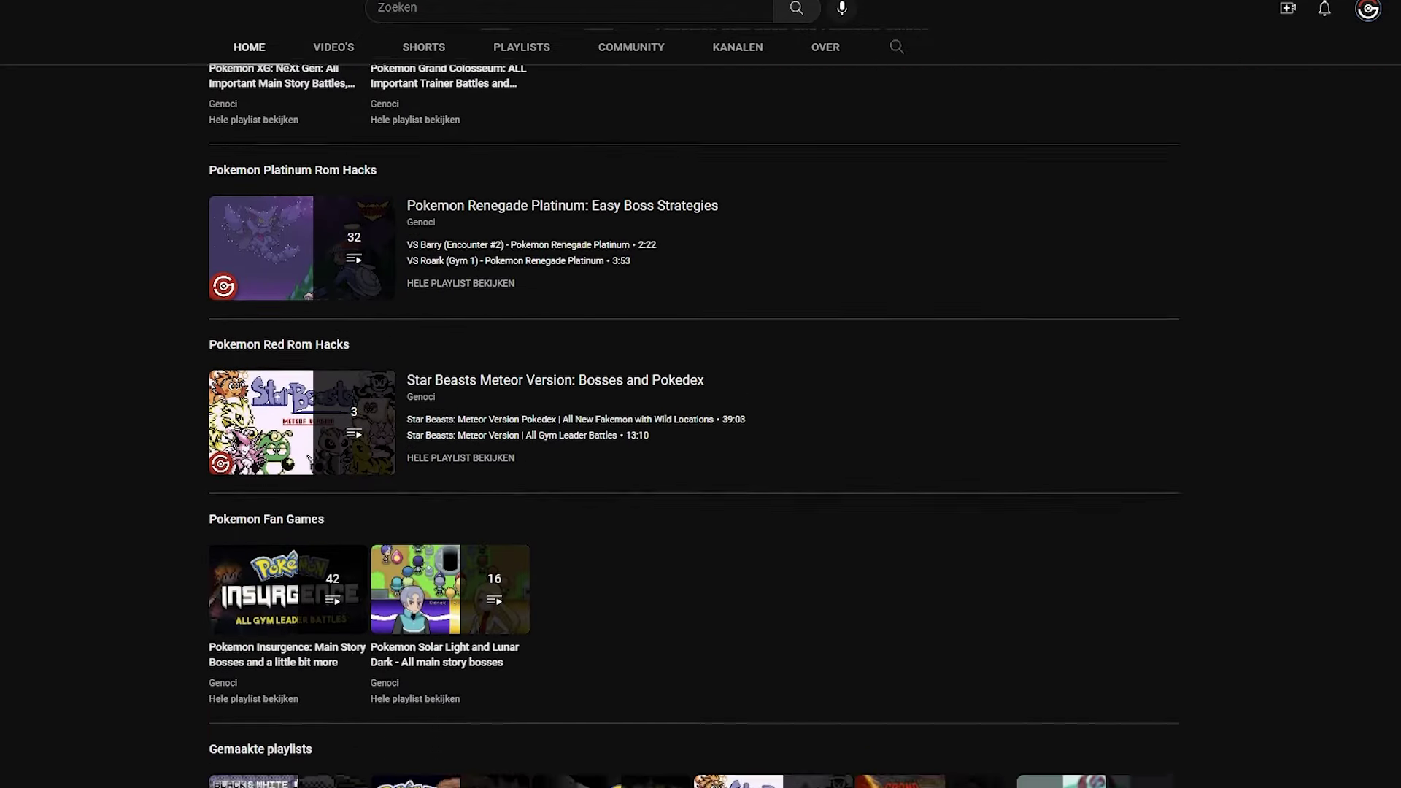
{"action": "scroll", "coordinate": [701, 423], "scroll_direction": "down", "scroll_amount": 7}
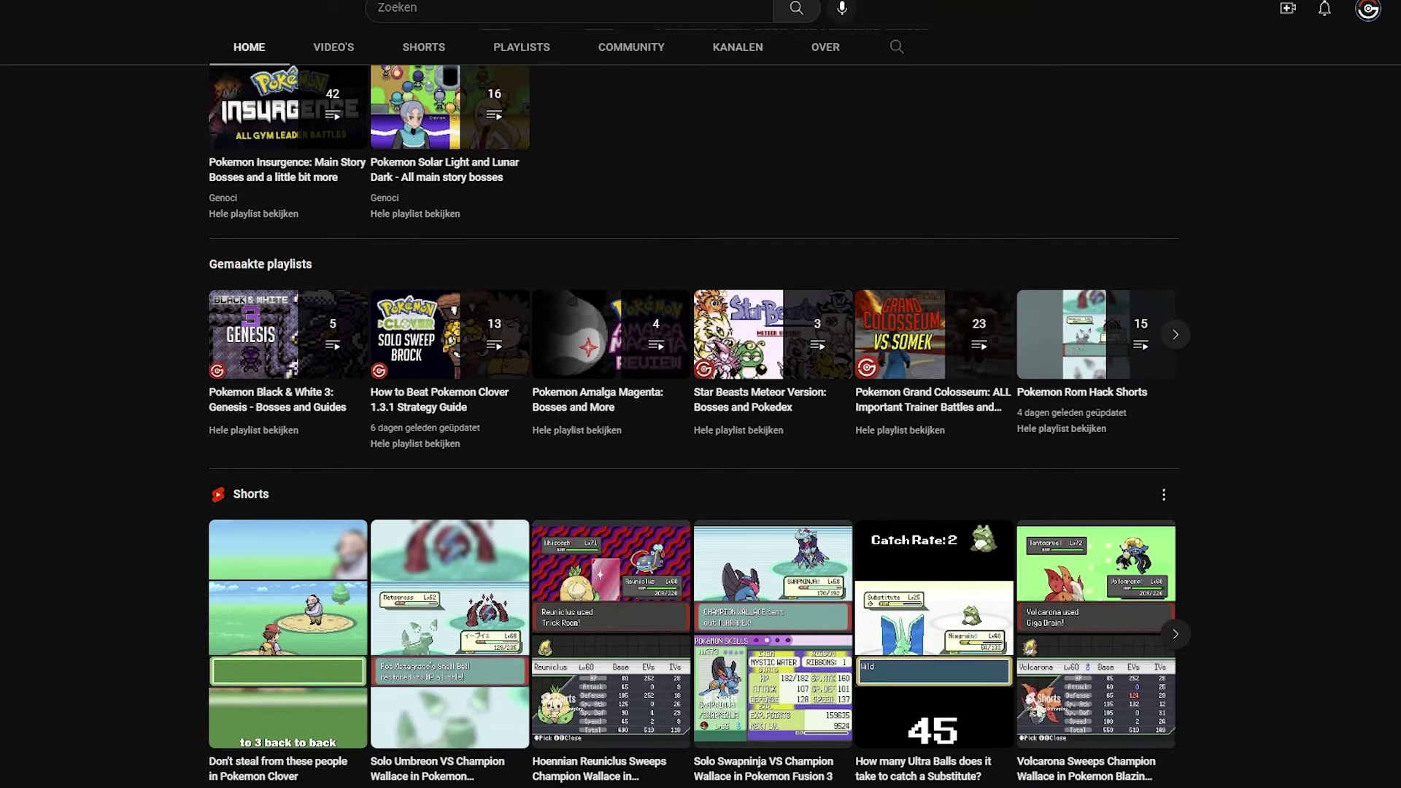